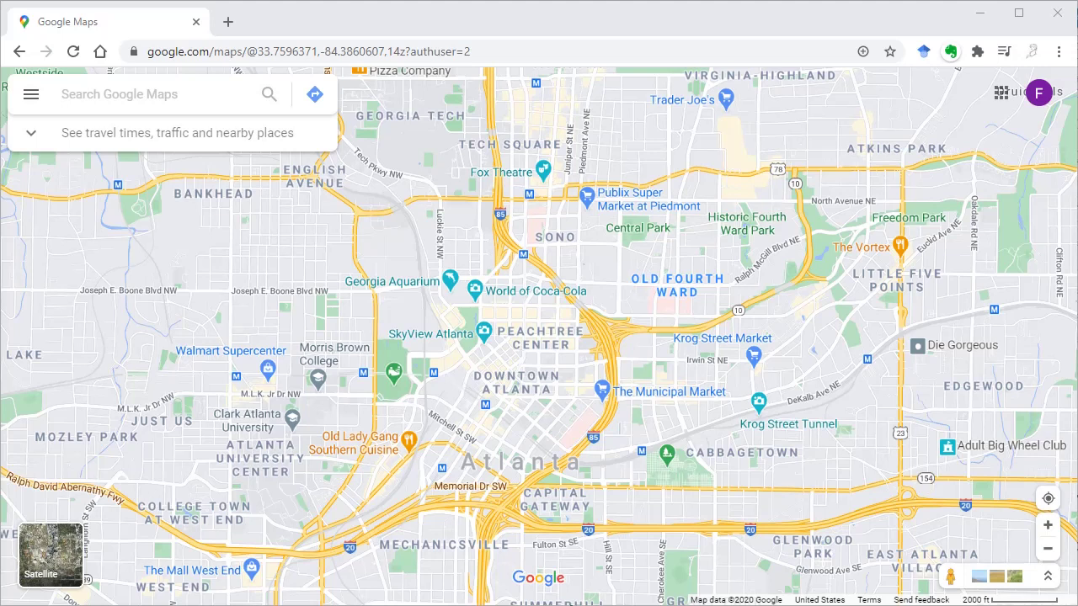
Start a new My Maps map from the Your places section of Google Maps
left_click(33, 95)
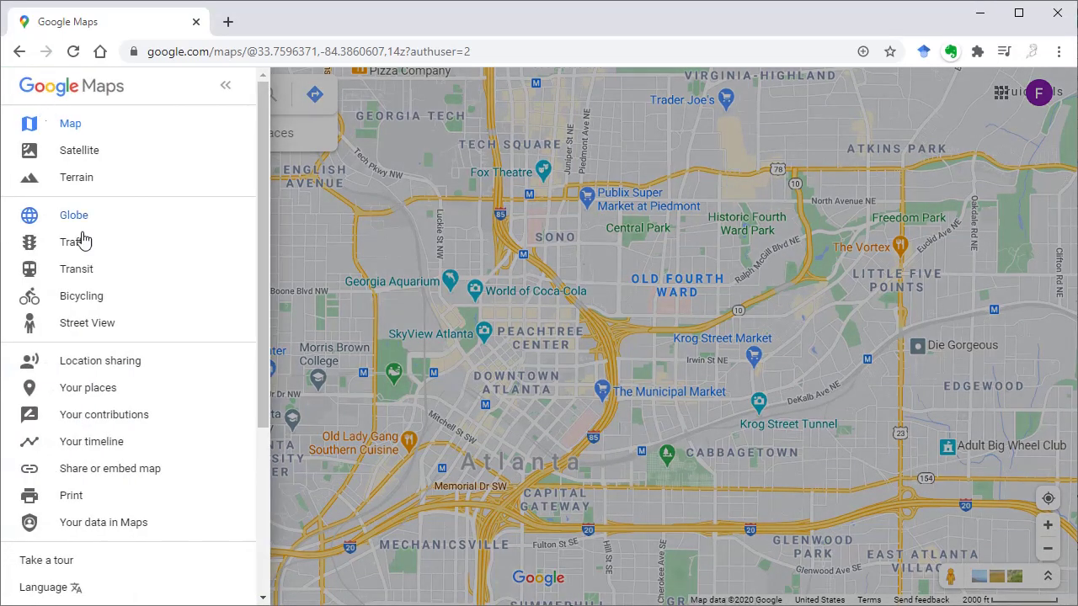
left_click(103, 389)
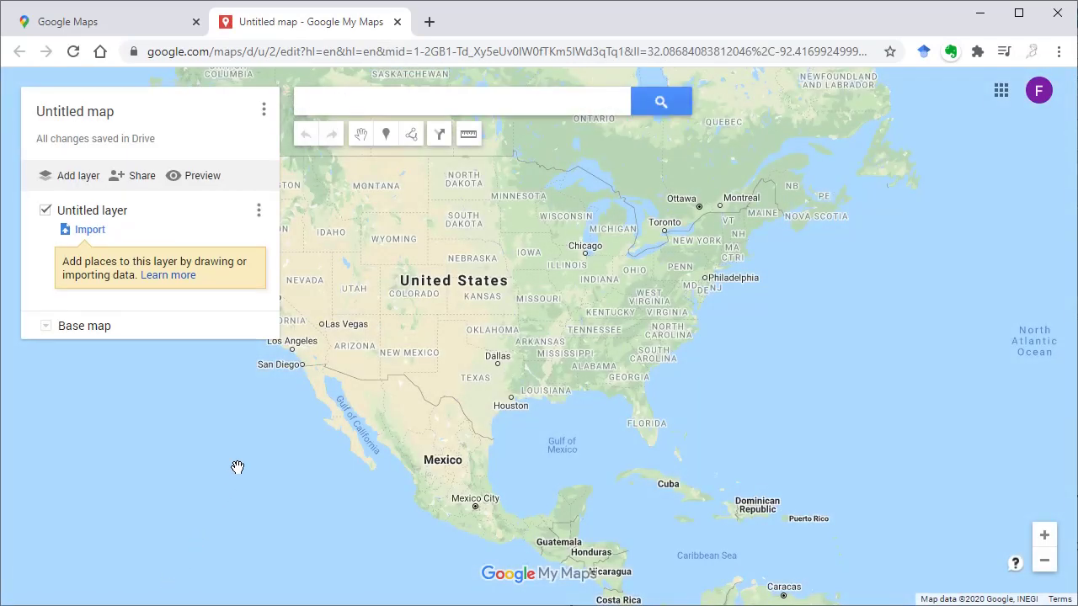
Search for 'GSU residence hall' and zoom into the downtown Atlanta results
left_click(405, 103)
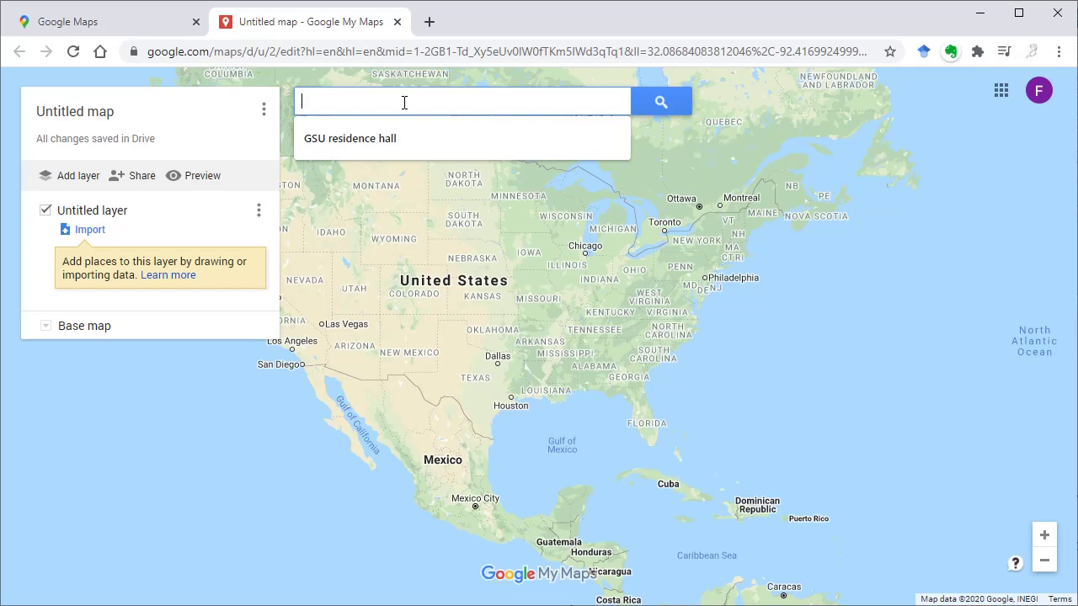
left_click(376, 138)
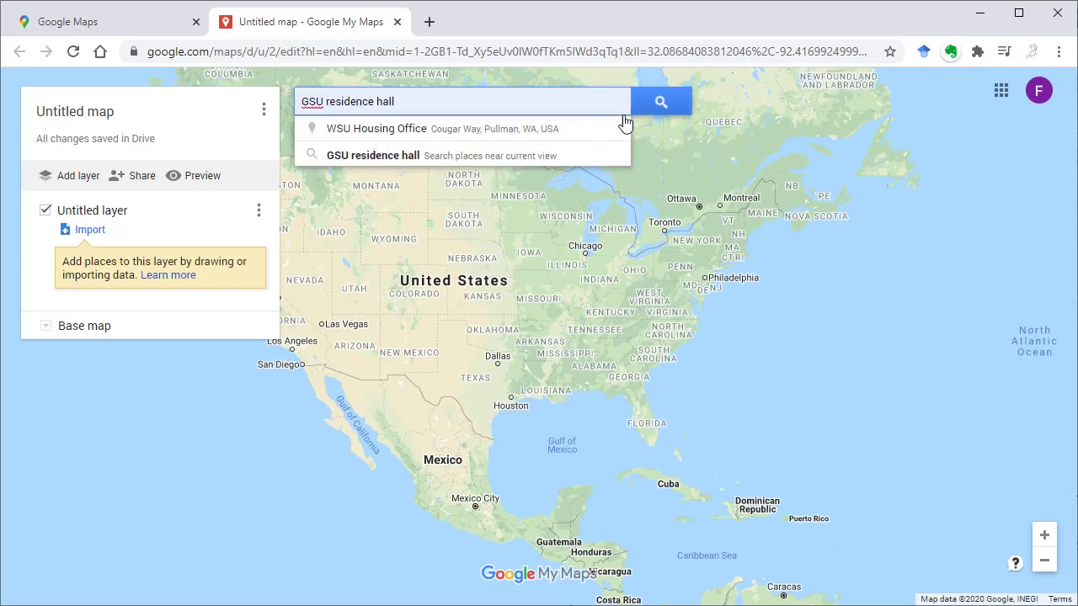
left_click(673, 105)
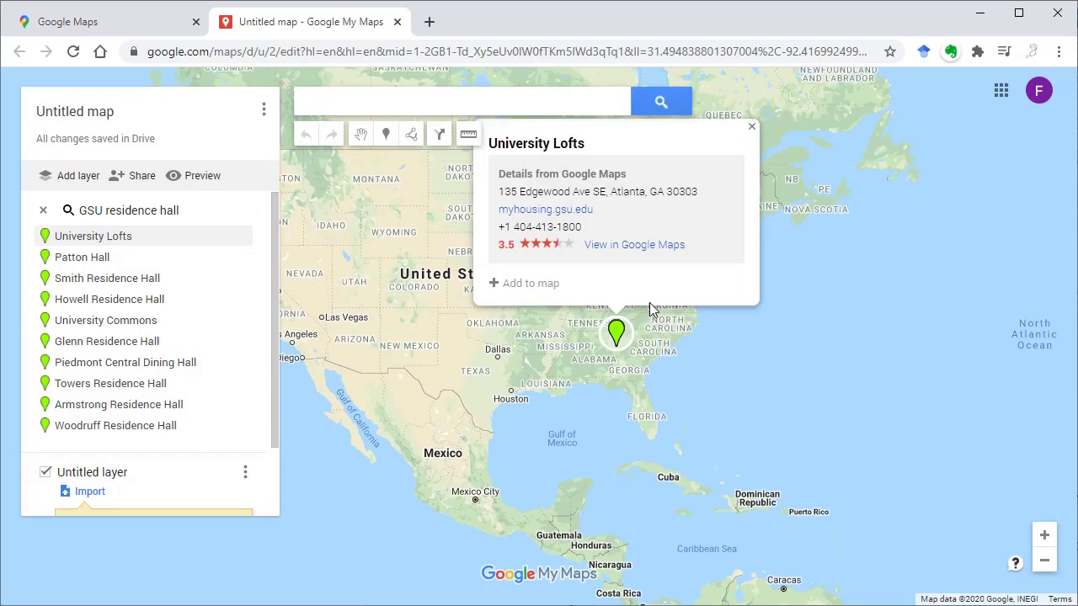
scroll(642, 347, "up", 2)
scroll(566, 354, "up", 3)
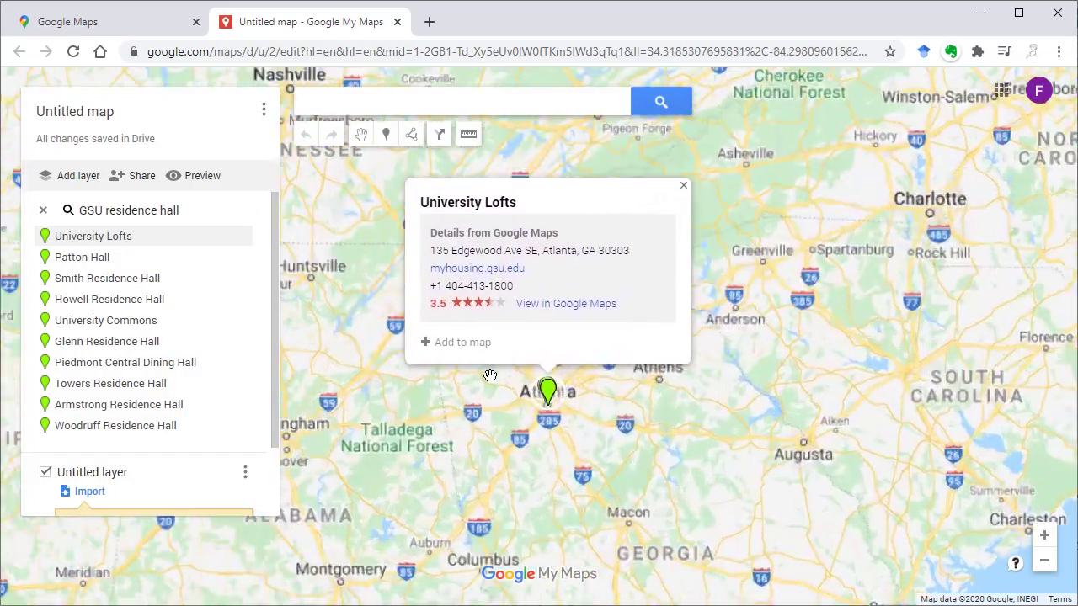
scroll(677, 392, "up", 2)
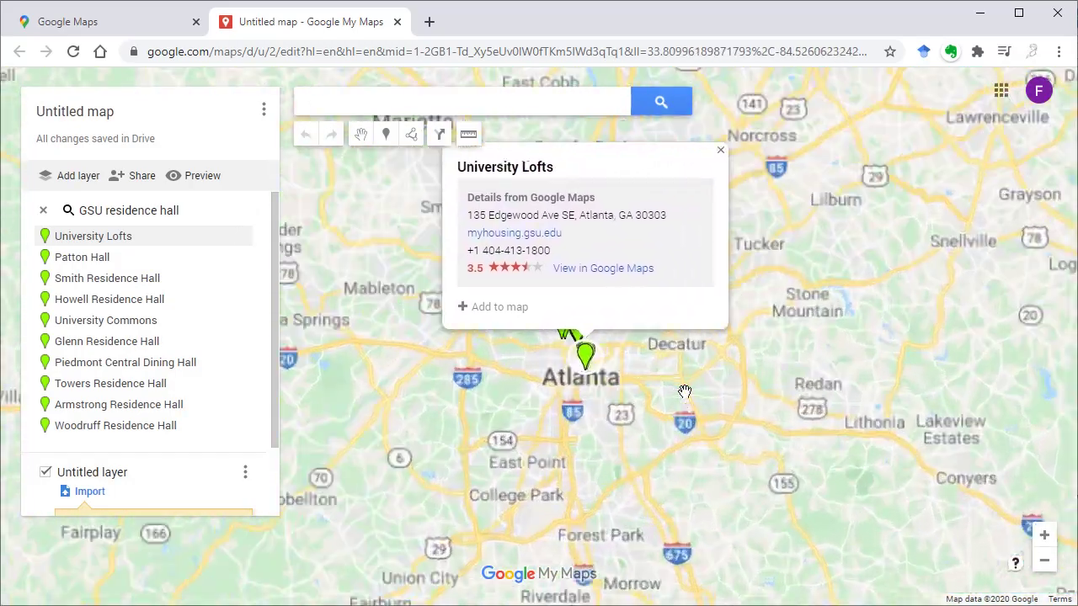
scroll(589, 353, "up", 2)
scroll(551, 385, "up", 2)
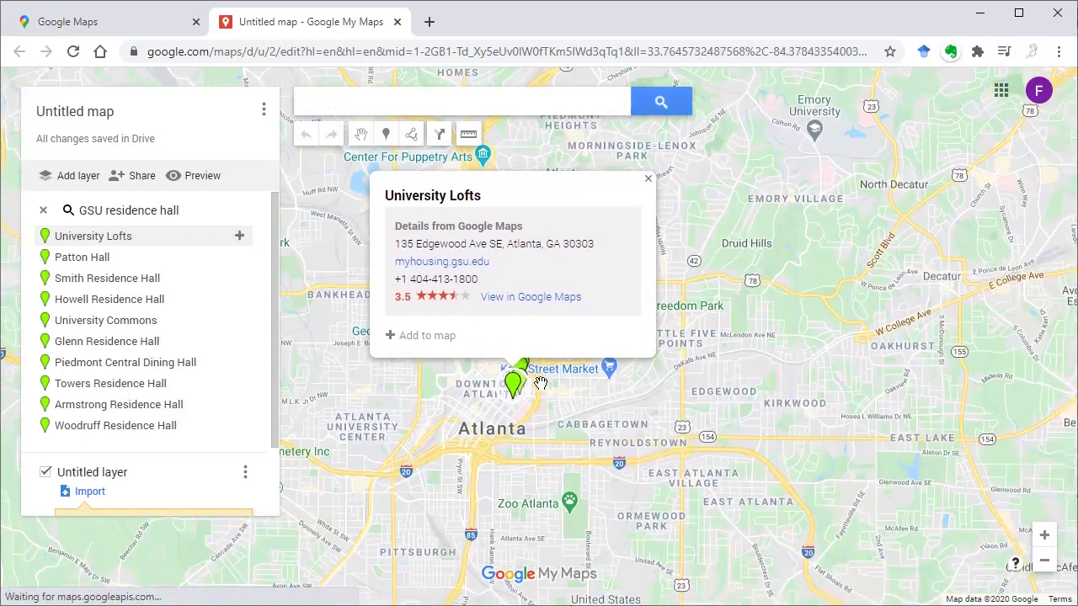
scroll(476, 376, "up", 2)
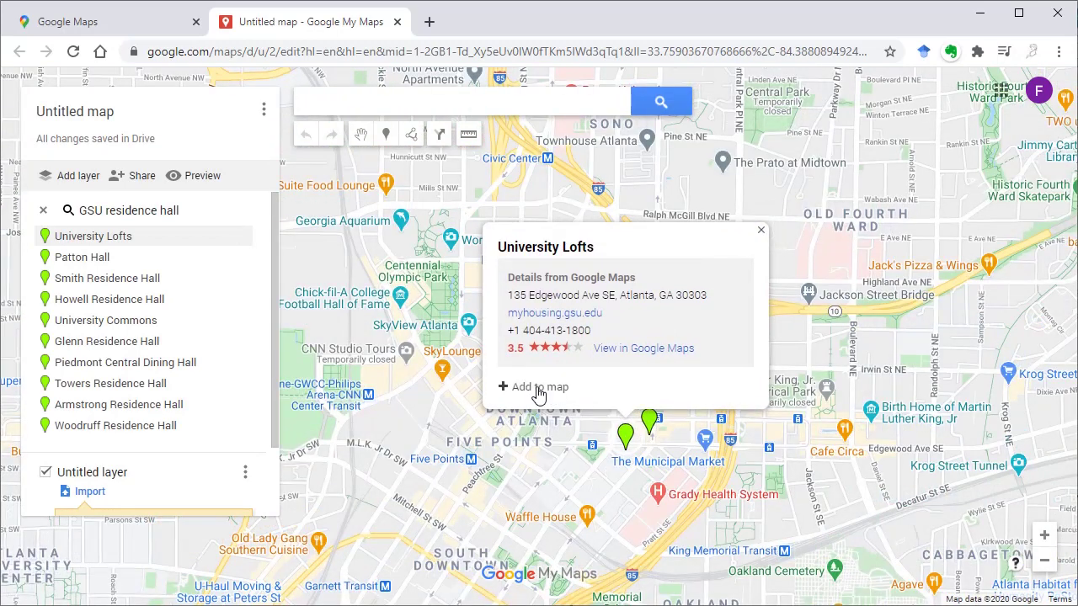
Add University Lofts to the map and rename its layer to 'Student housing'
left_click(539, 389)
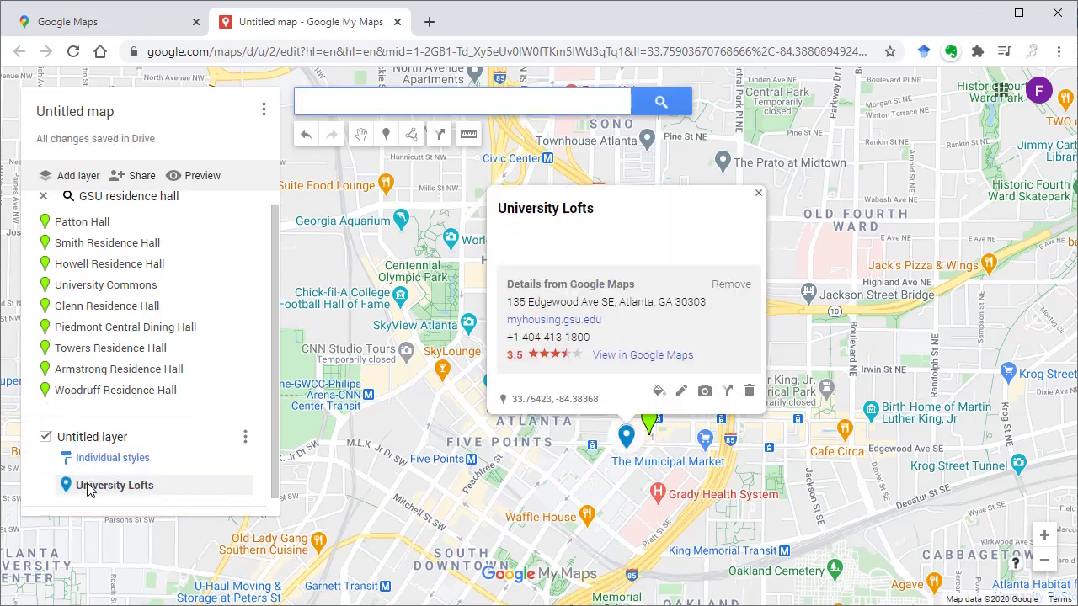
left_click(103, 437)
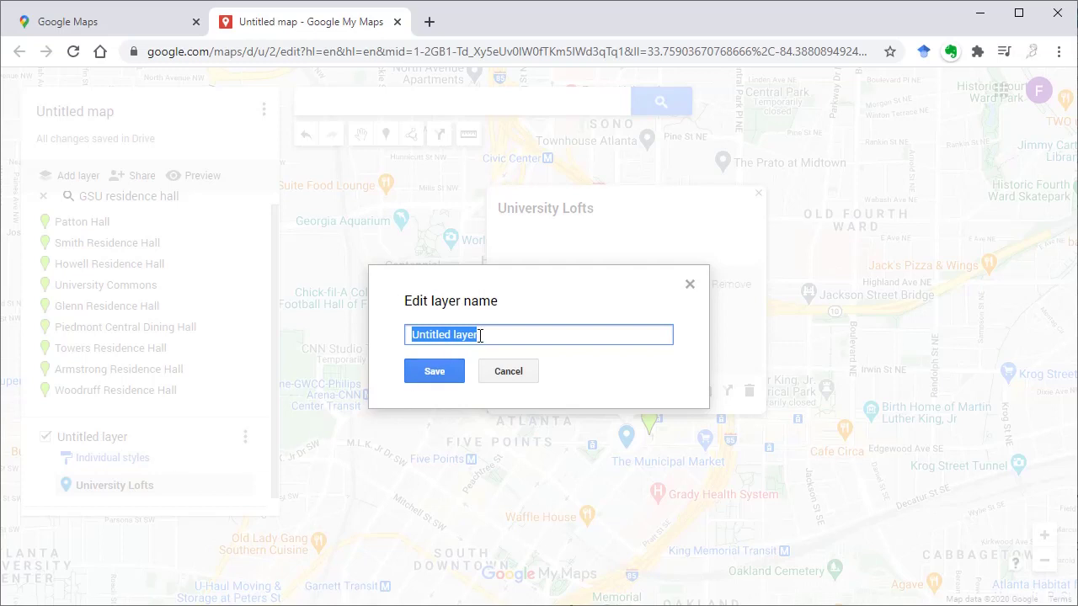
type("Student housing")
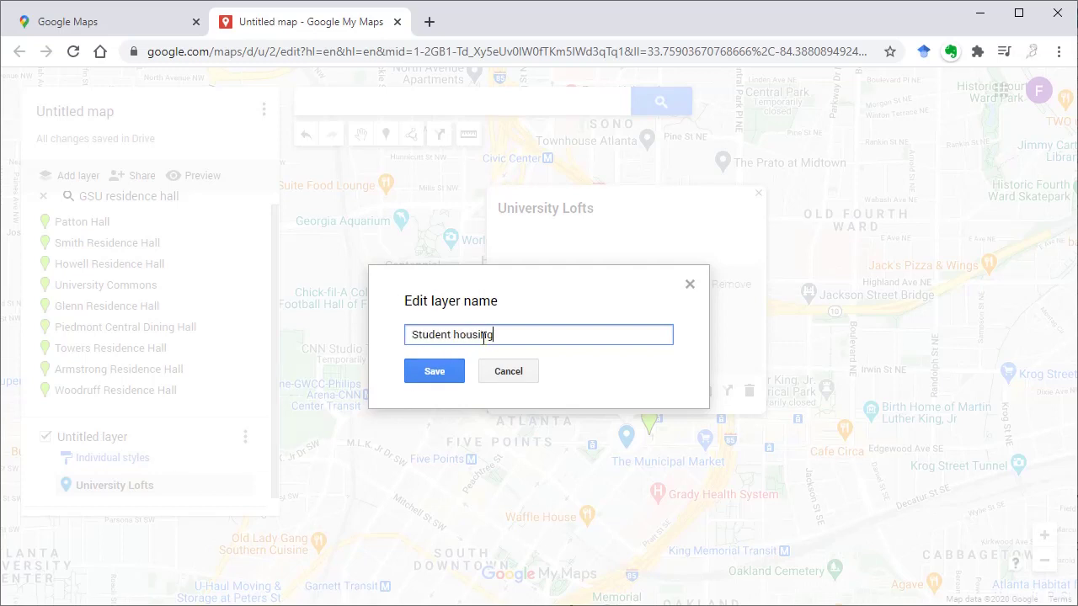
left_click(441, 374)
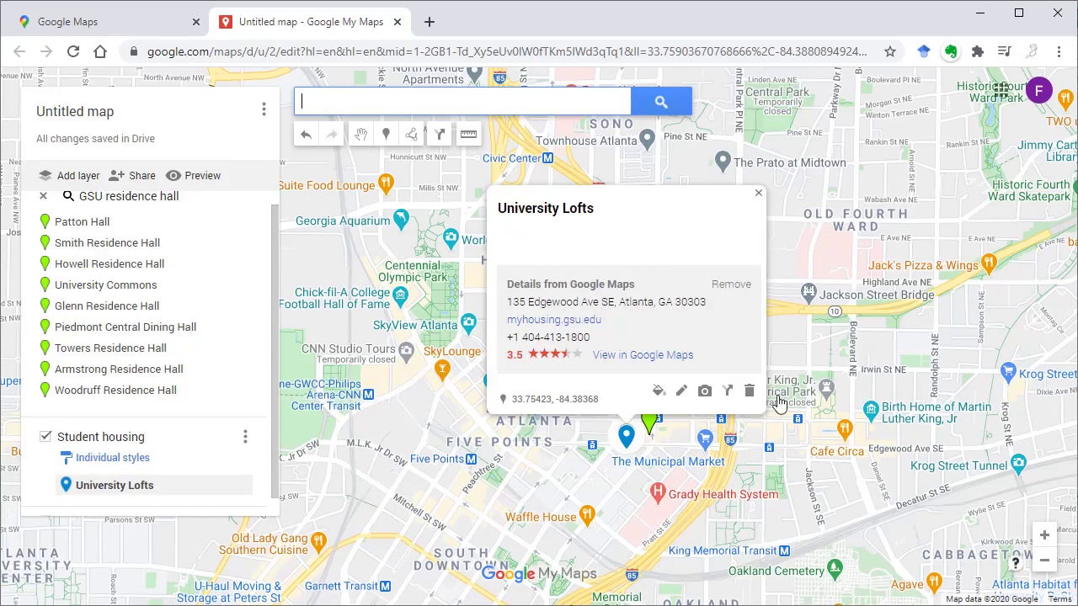
left_click(757, 193)
scroll(731, 384, "up", 2)
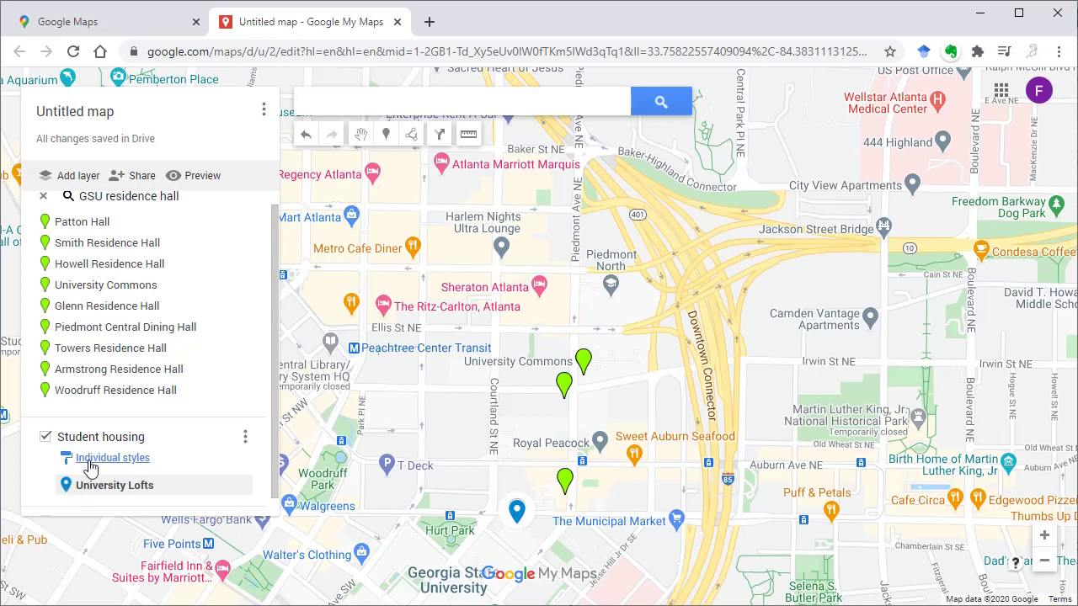
Add Patton Hall and Piedmont Central Dining Hall to the Student housing layer
left_click(564, 485)
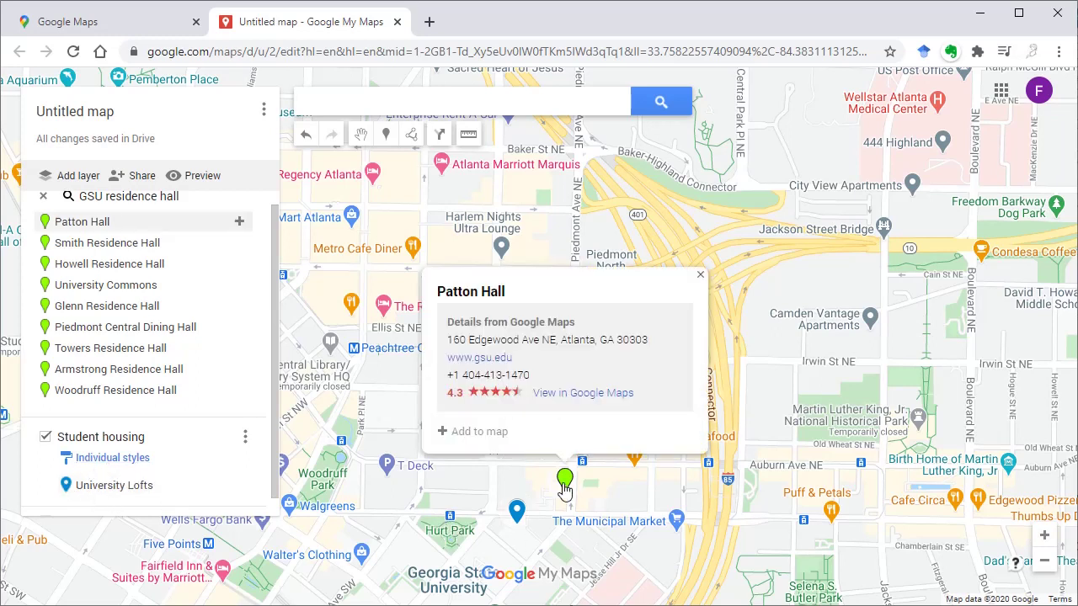
left_click(492, 431)
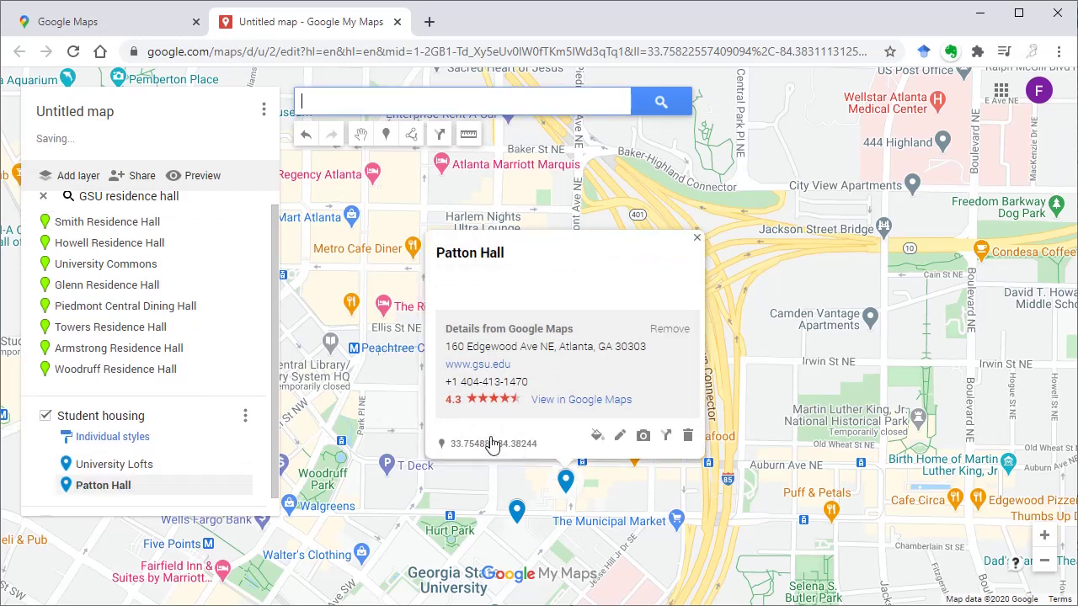
left_click(702, 242)
left_click(565, 390)
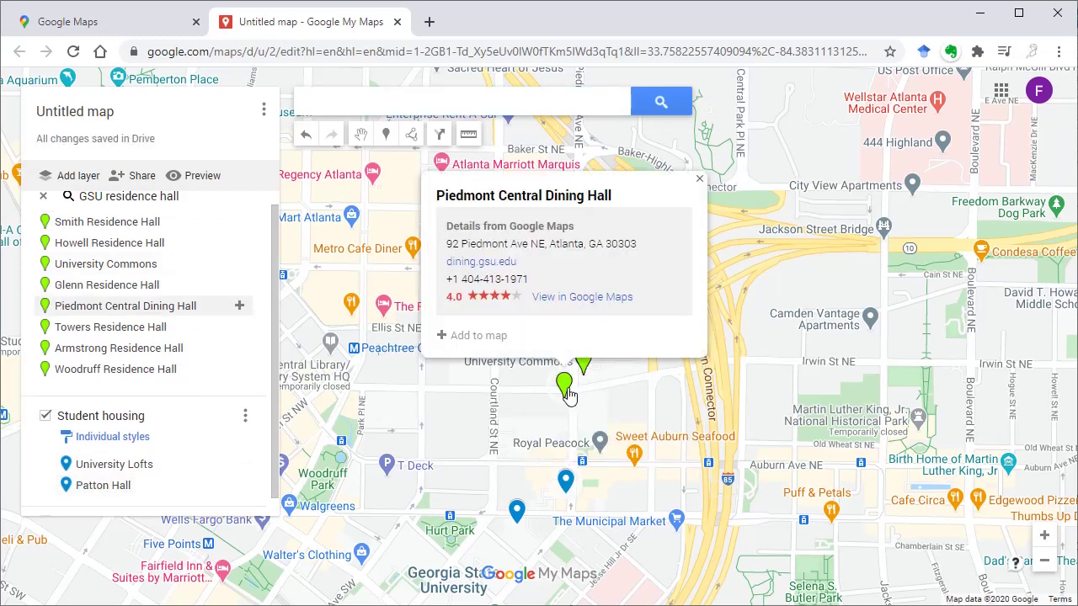
left_click(470, 337)
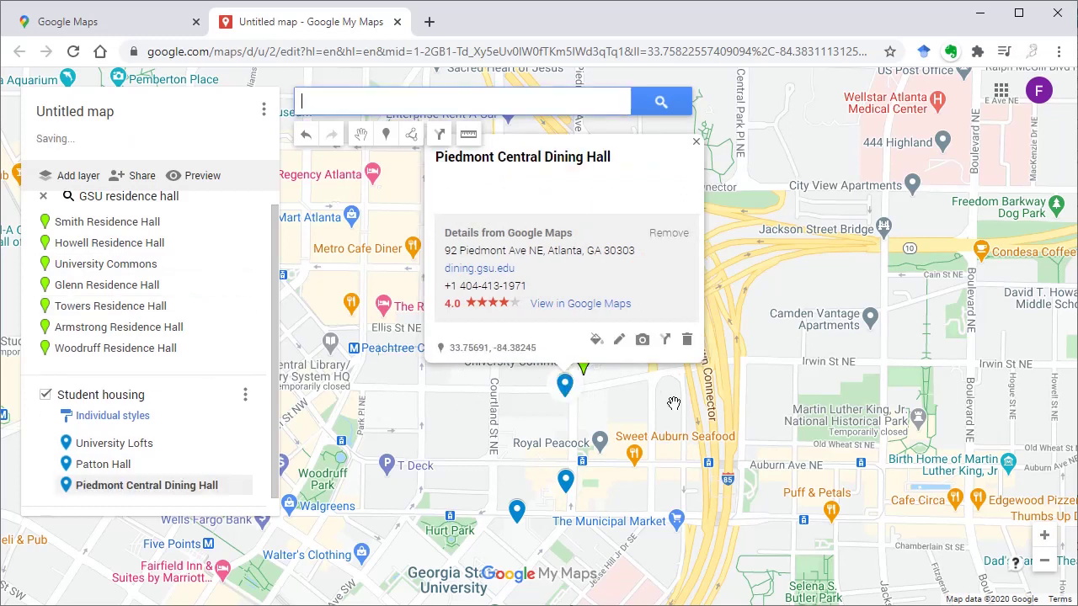
left_click(696, 142)
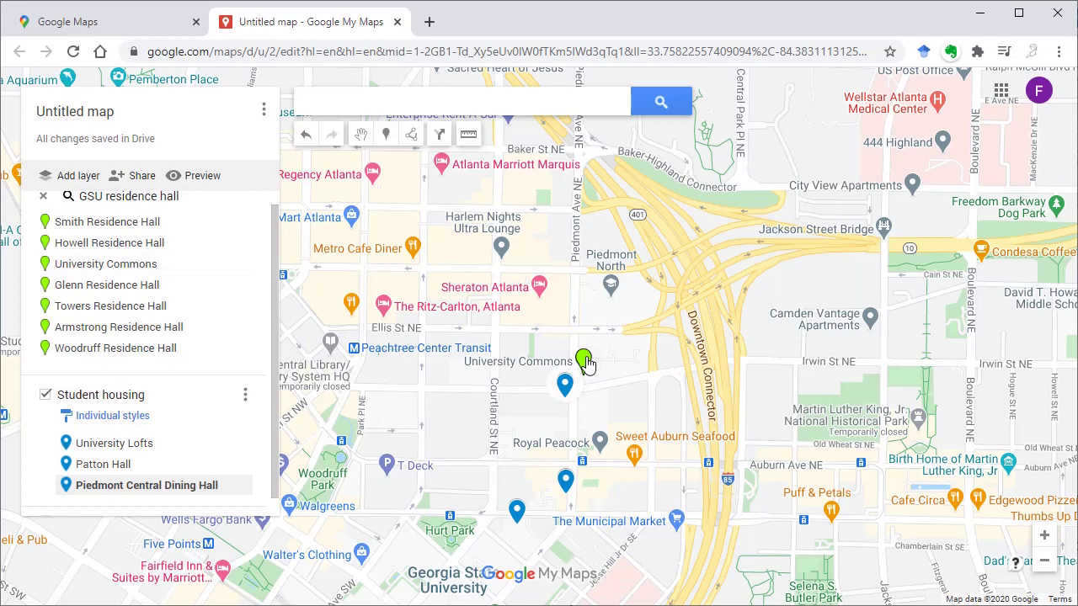
Add University Commons to the layer and recentre the map on the housing pins
scroll(585, 362, "down", 1)
scroll(584, 370, "up", 2)
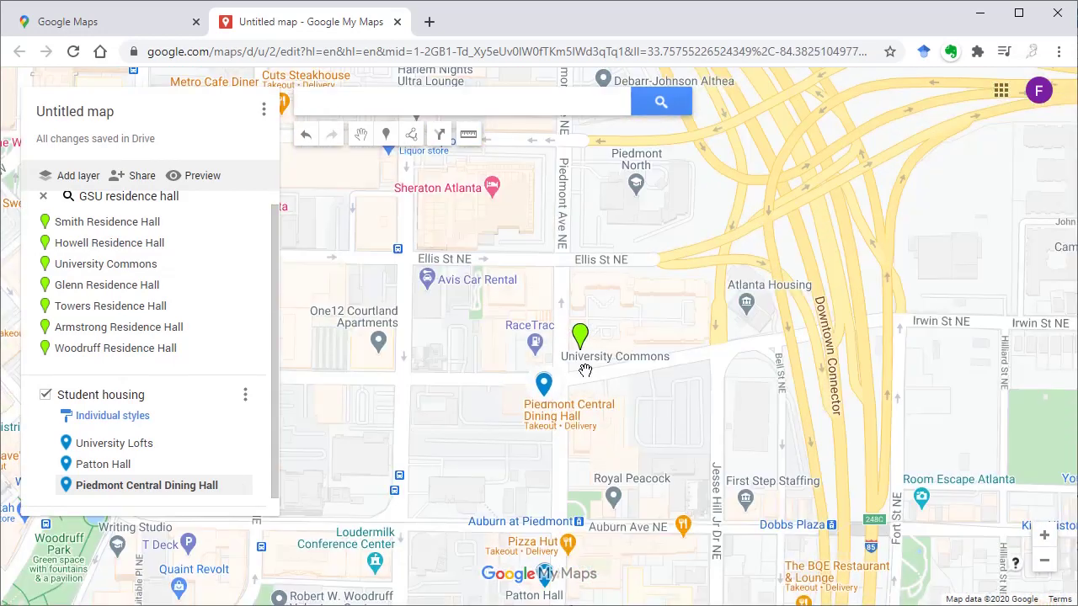
left_click(581, 341)
left_click(493, 293)
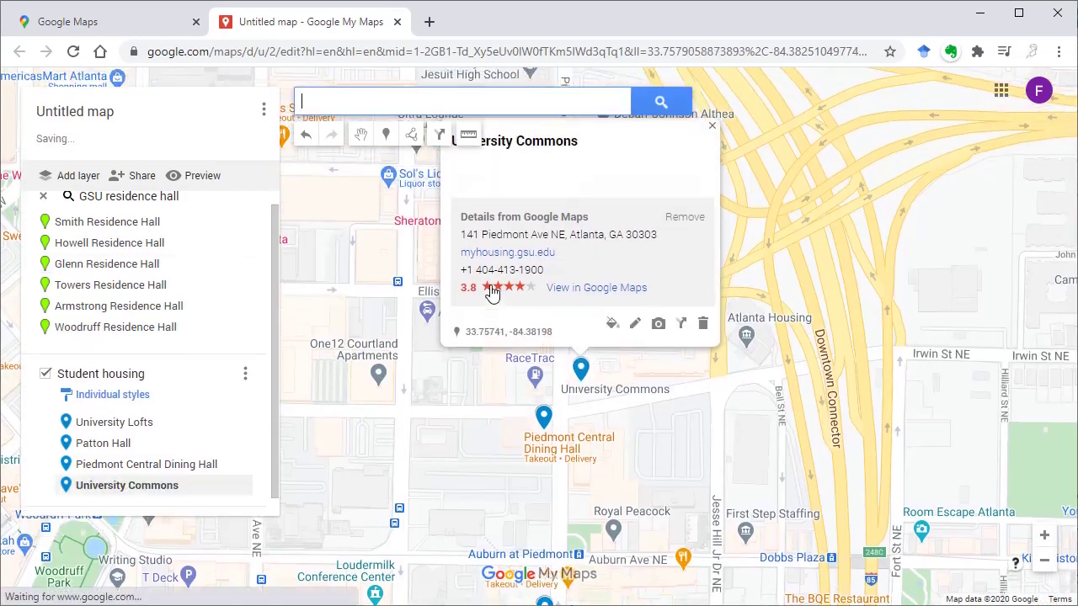
left_click(712, 126)
scroll(632, 423, "down", 1)
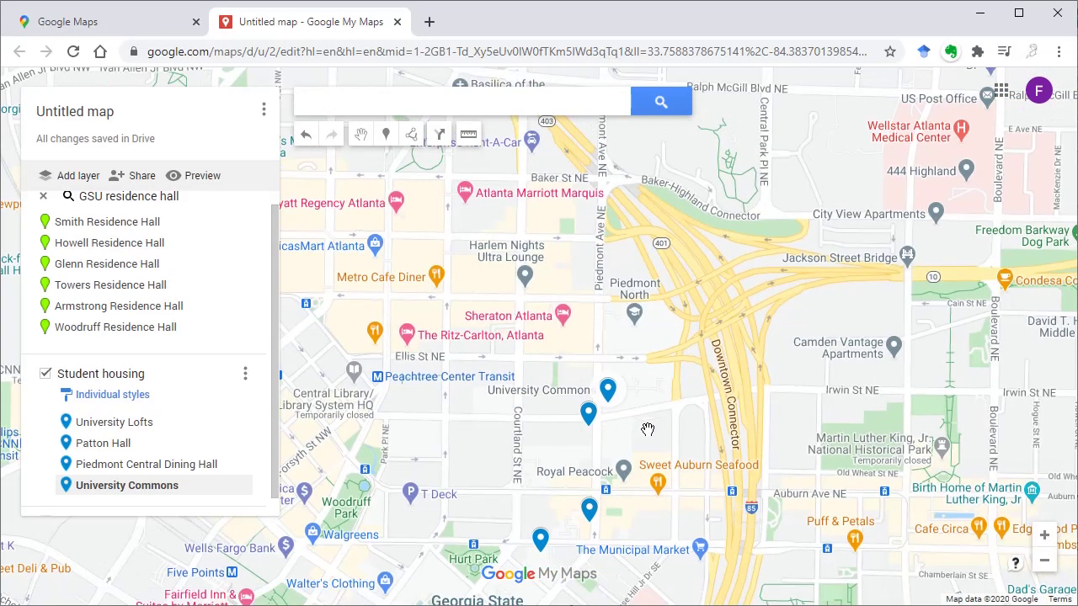
left_click_drag(648, 429, 731, 303)
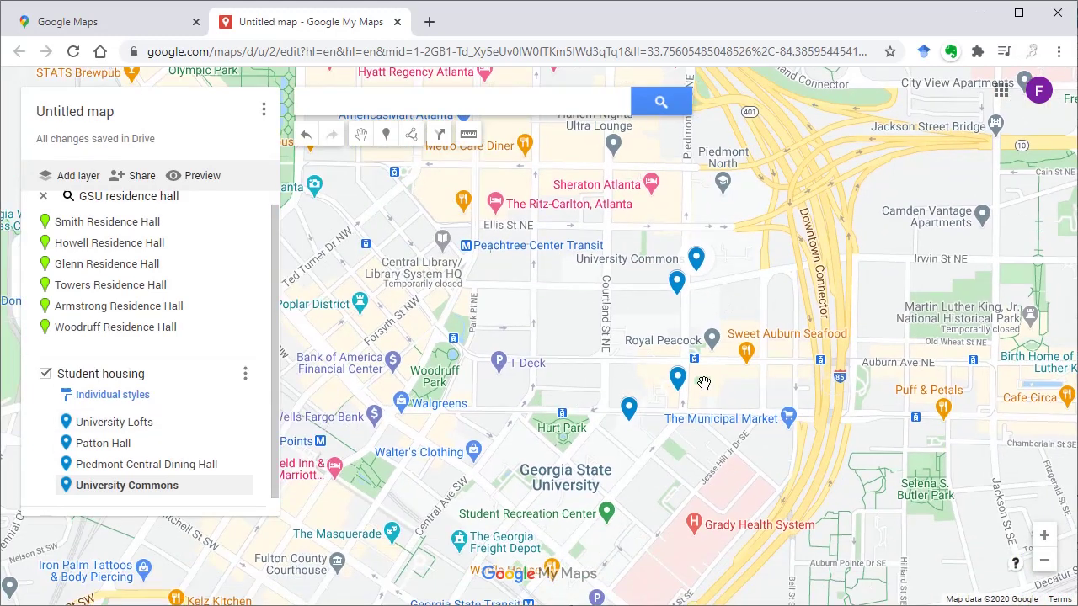
mouse_move(741, 293)
left_mouse_down()
mouse_move(676, 317)
mouse_move(642, 358)
left_mouse_up()
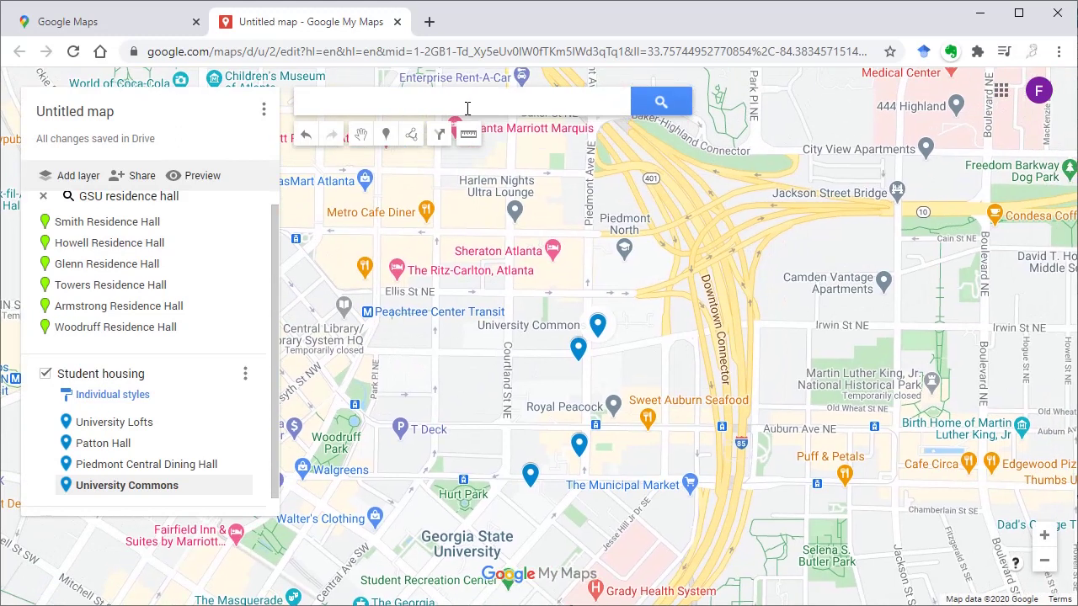
Search for 'piedmont north' and add Piedmont North to the Student housing layer
left_click(467, 108)
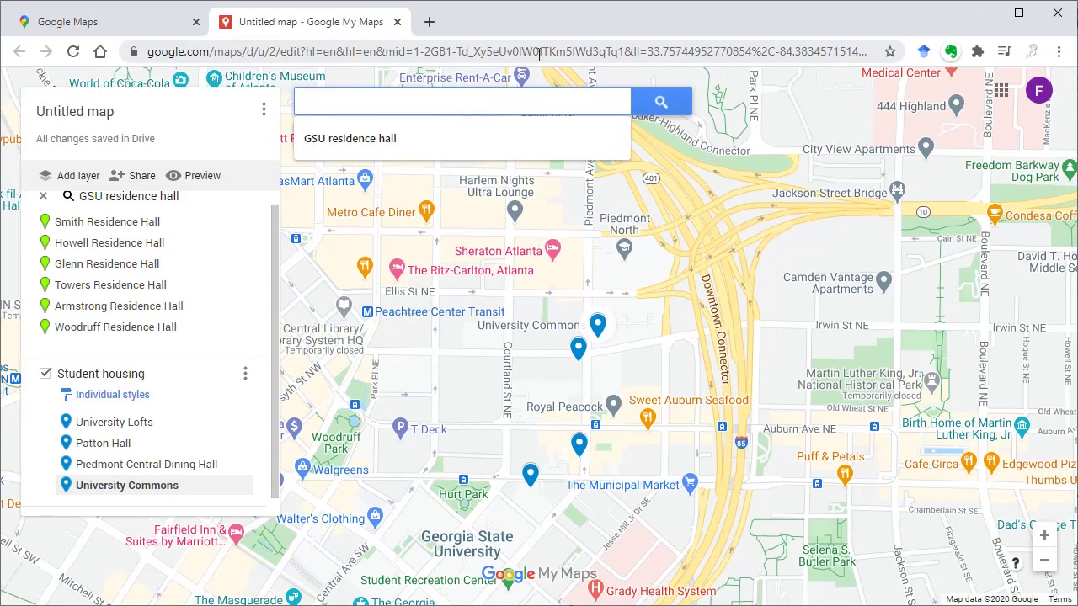
type("pied")
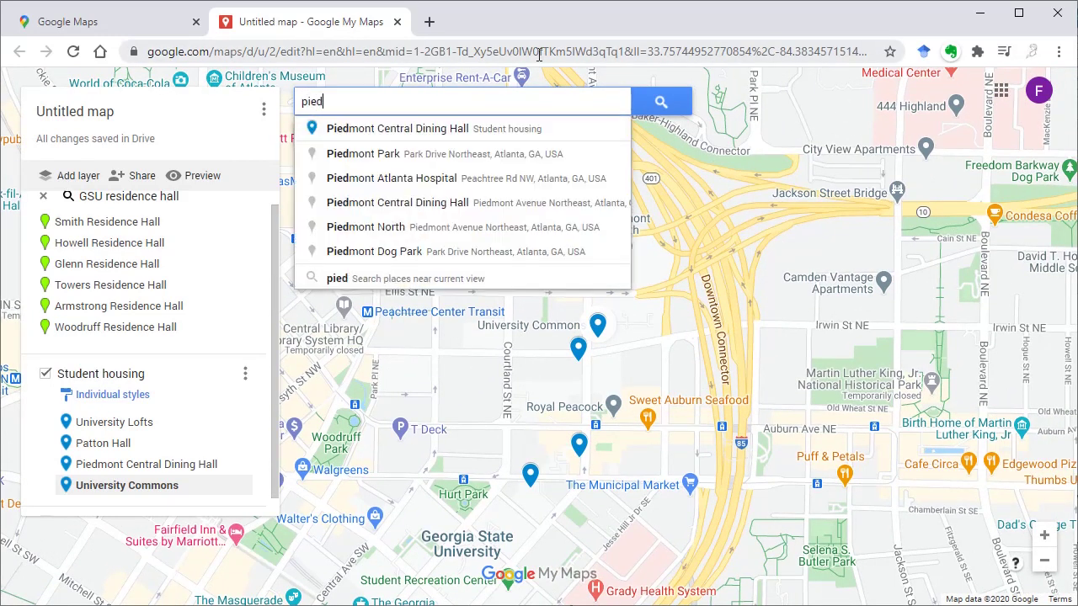
type("mont north")
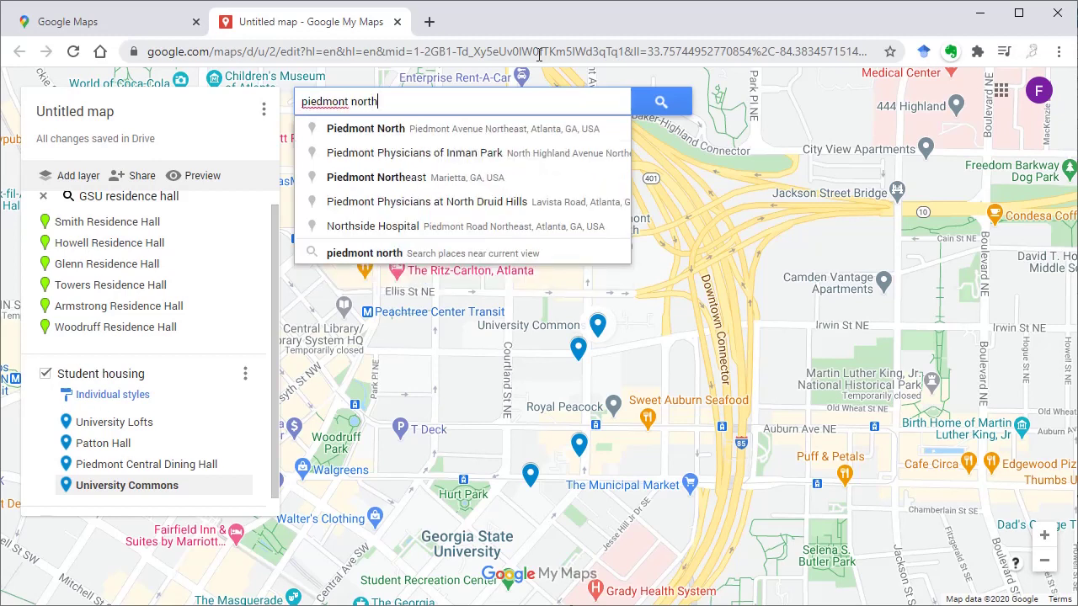
key("Return")
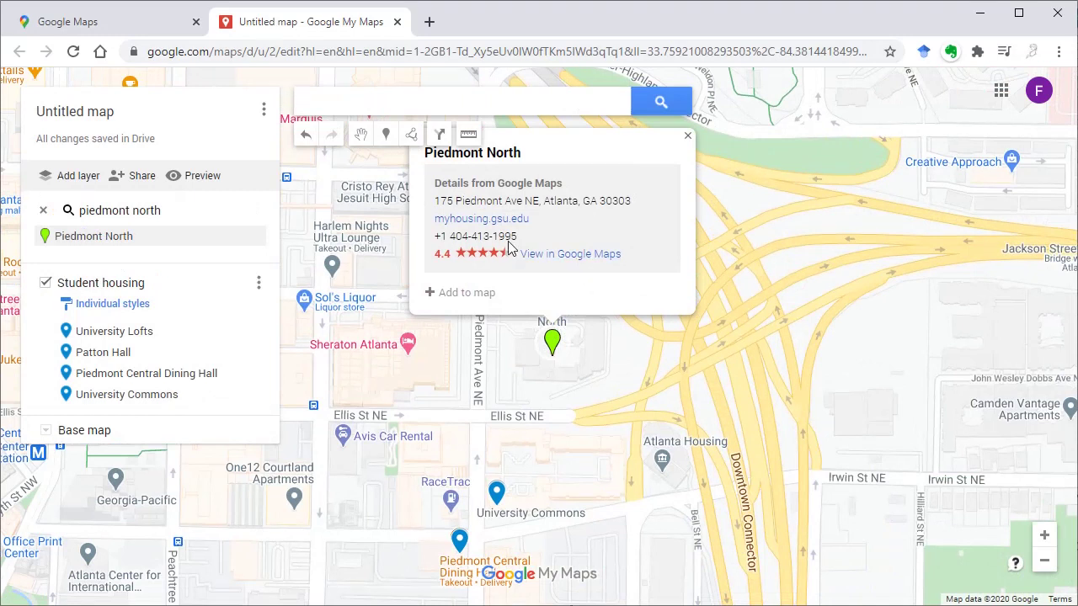
left_click(467, 295)
left_click(477, 96)
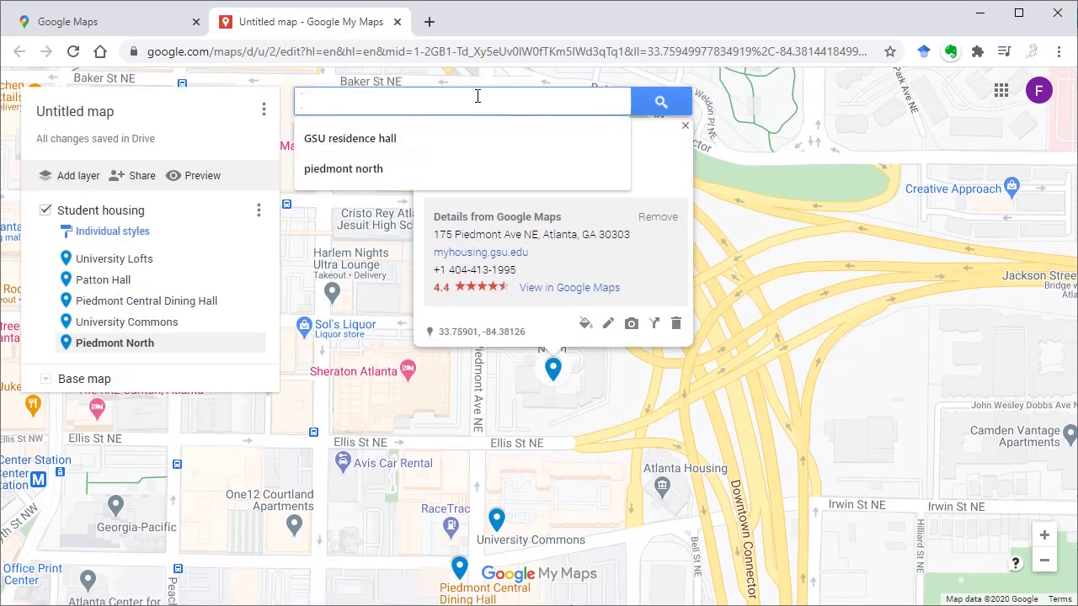
Search for 'greek housing' and add Greek Housing to the Student housing layer
type("greek ho")
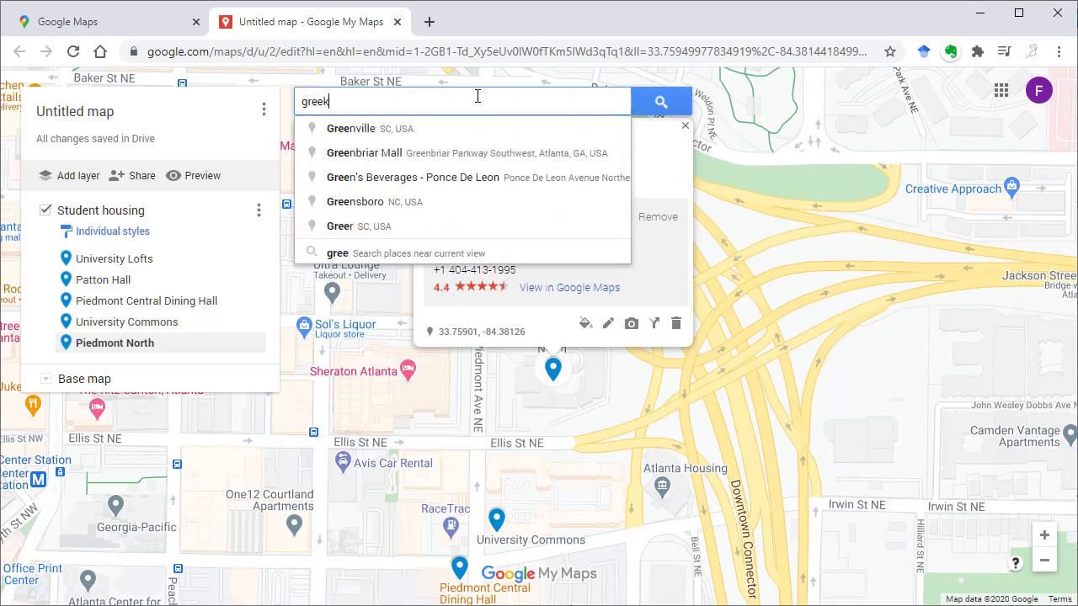
type("using")
key("Return")
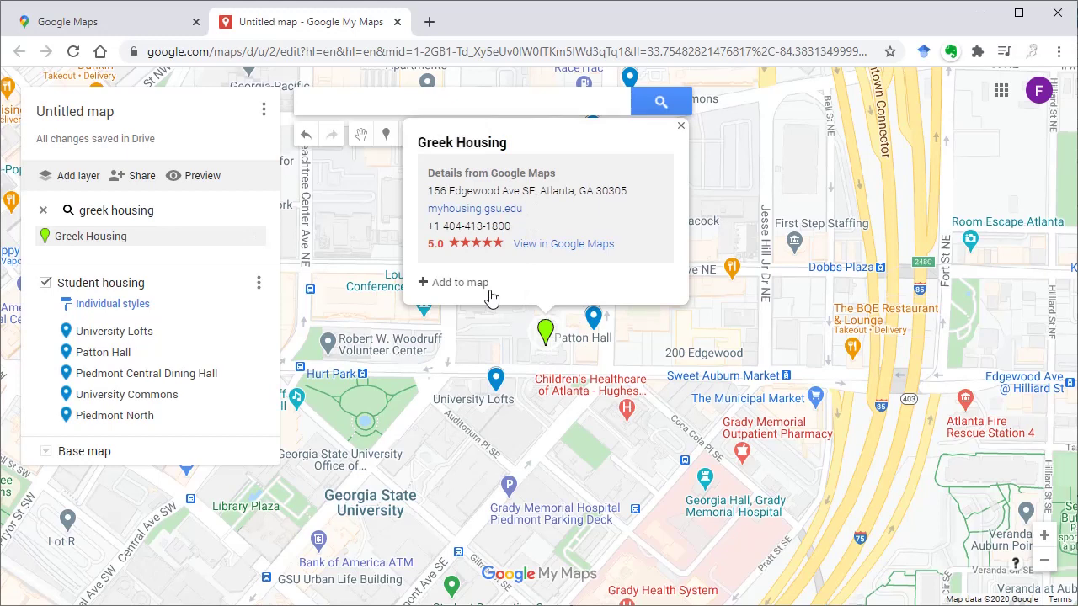
left_click(473, 286)
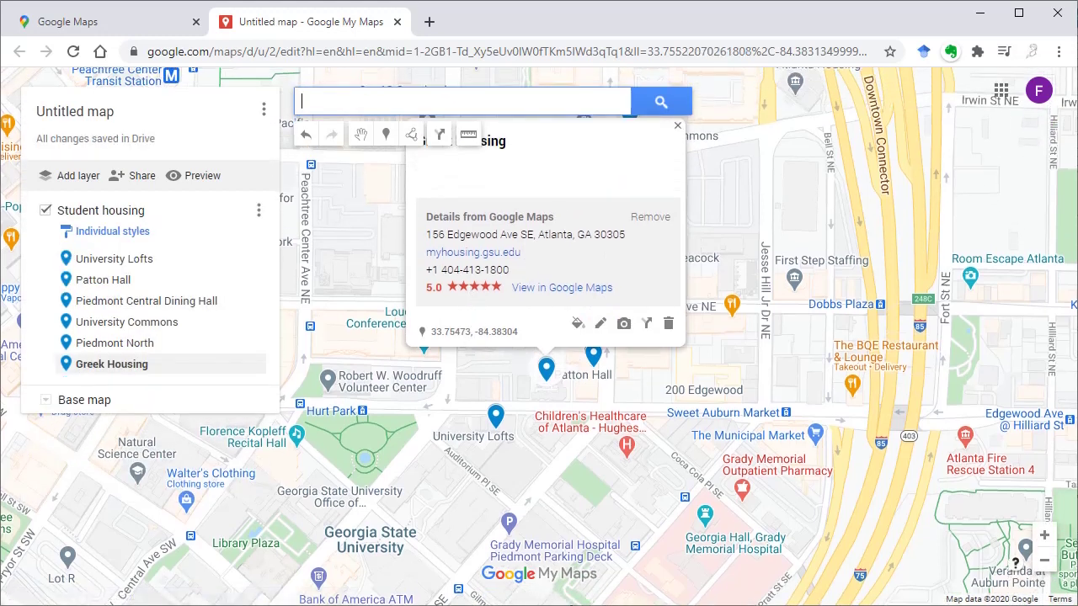
left_click(678, 125)
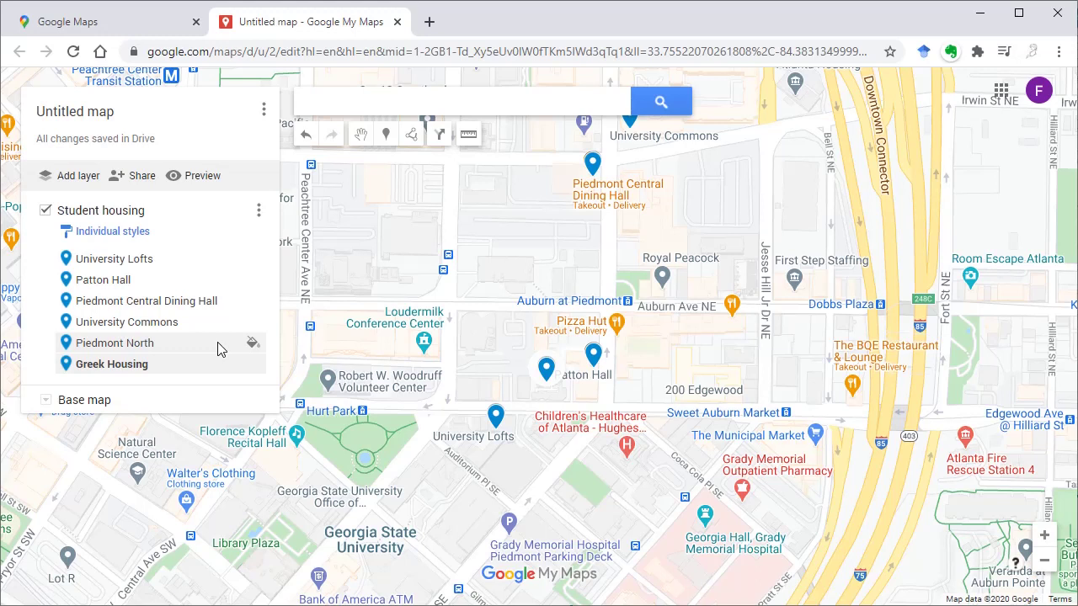
Change the map's title from 'Untitled map' to 'GSU Student Housing'
left_click(261, 213)
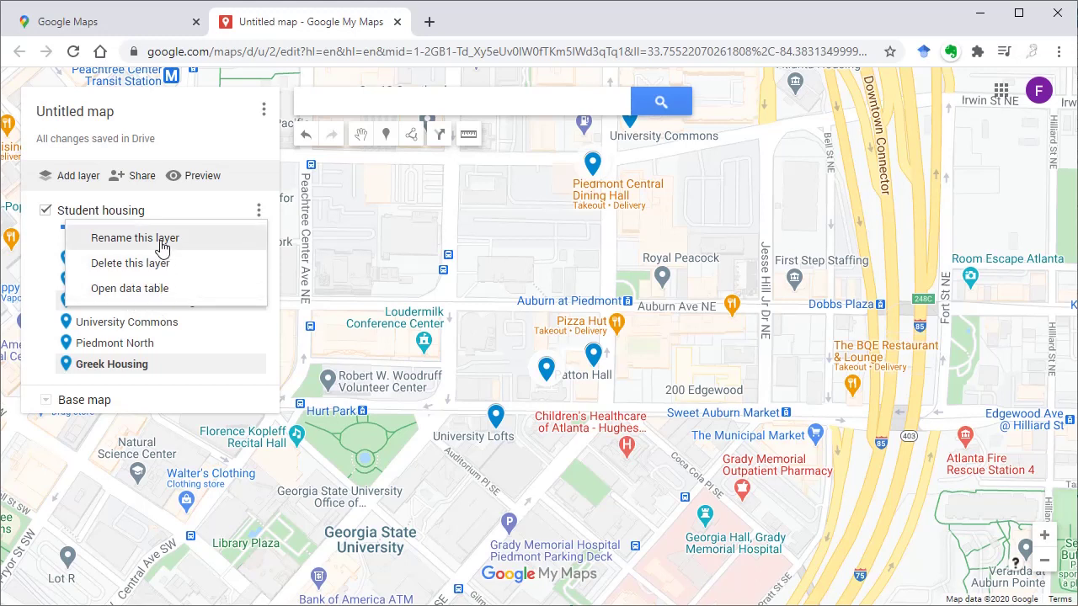
left_click(266, 113)
left_click(266, 113)
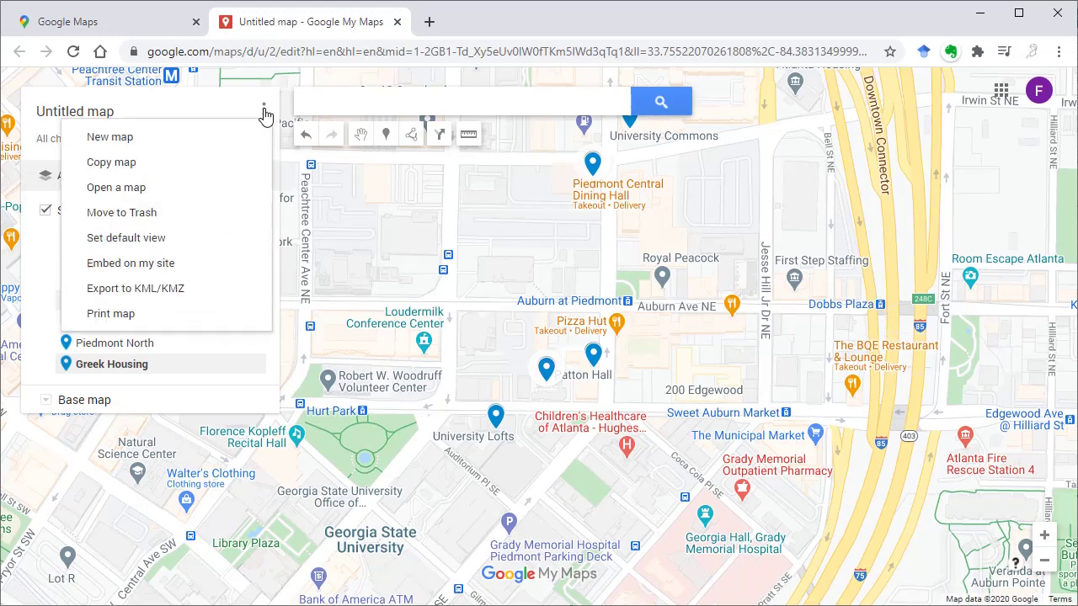
left_click(132, 110)
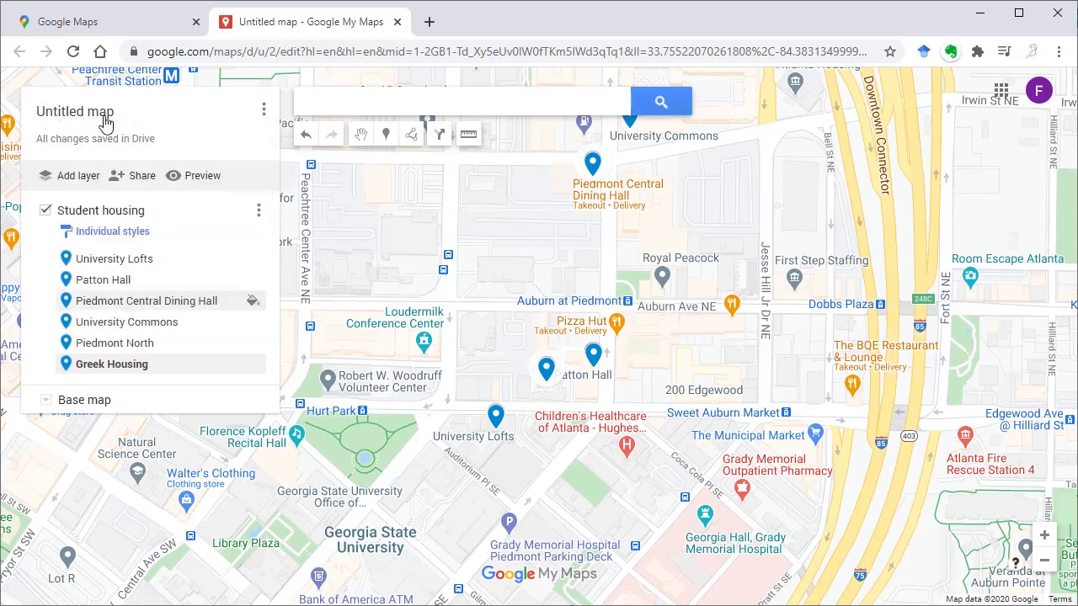
left_click(94, 123)
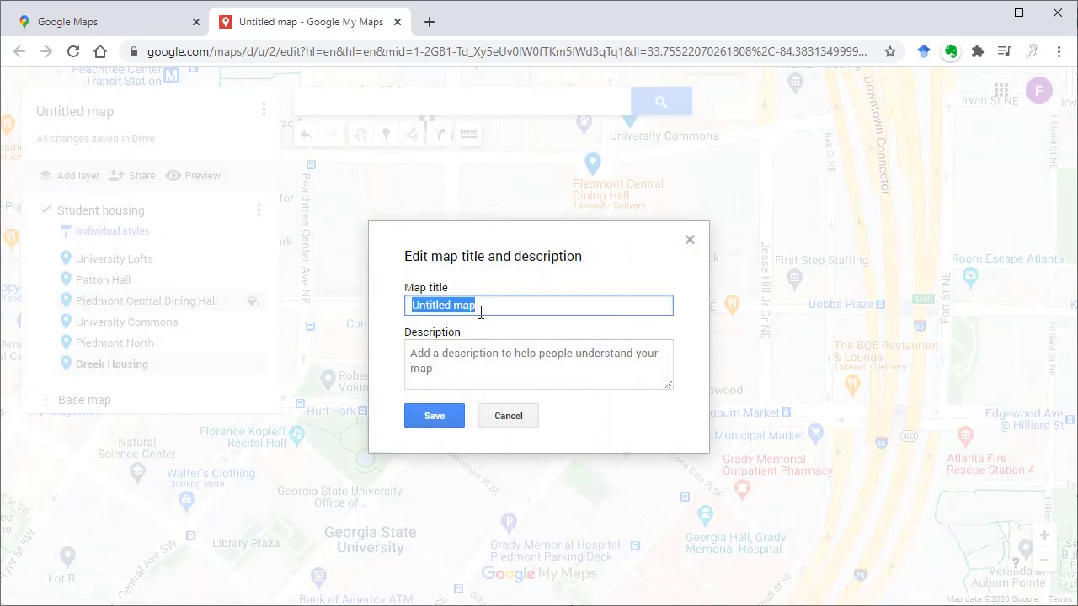
type("G")
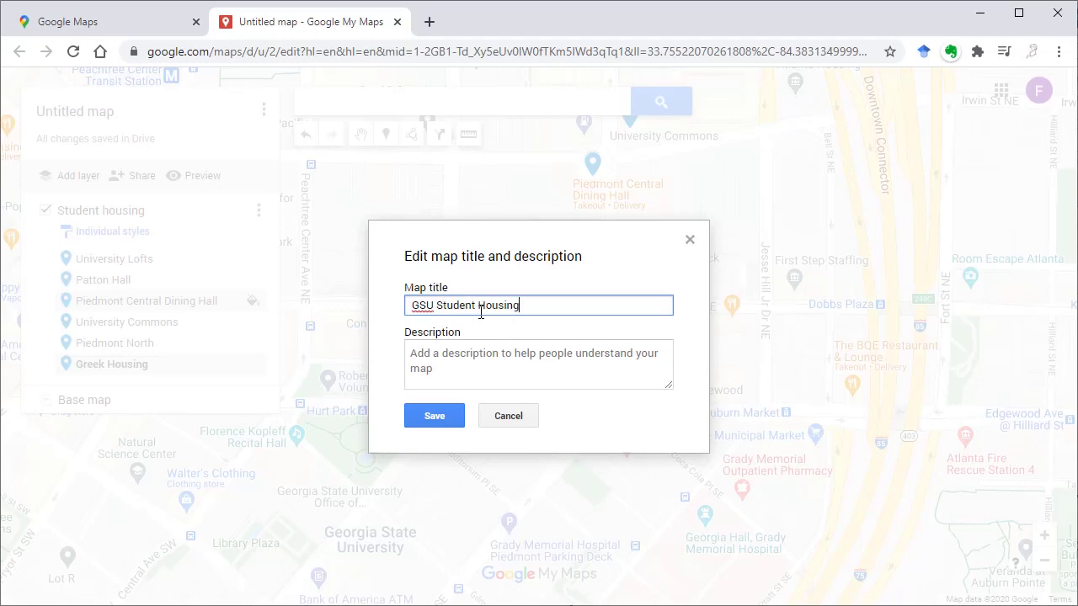
type("SU Student Housing")
left_click(435, 416)
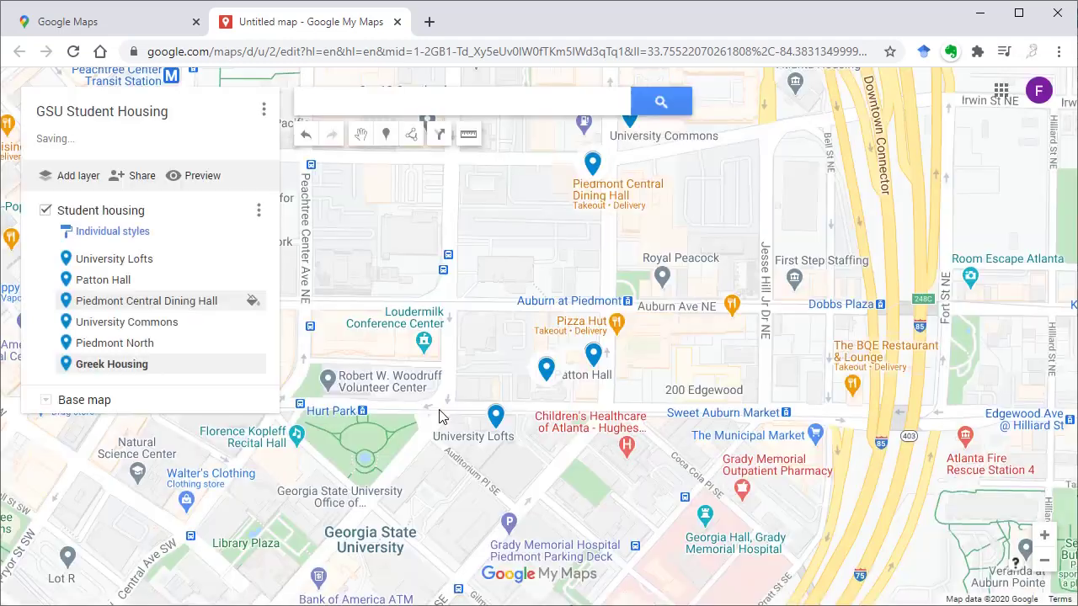
Export only the Student housing layer to KMZ as Student housing.kmz
left_click(264, 112)
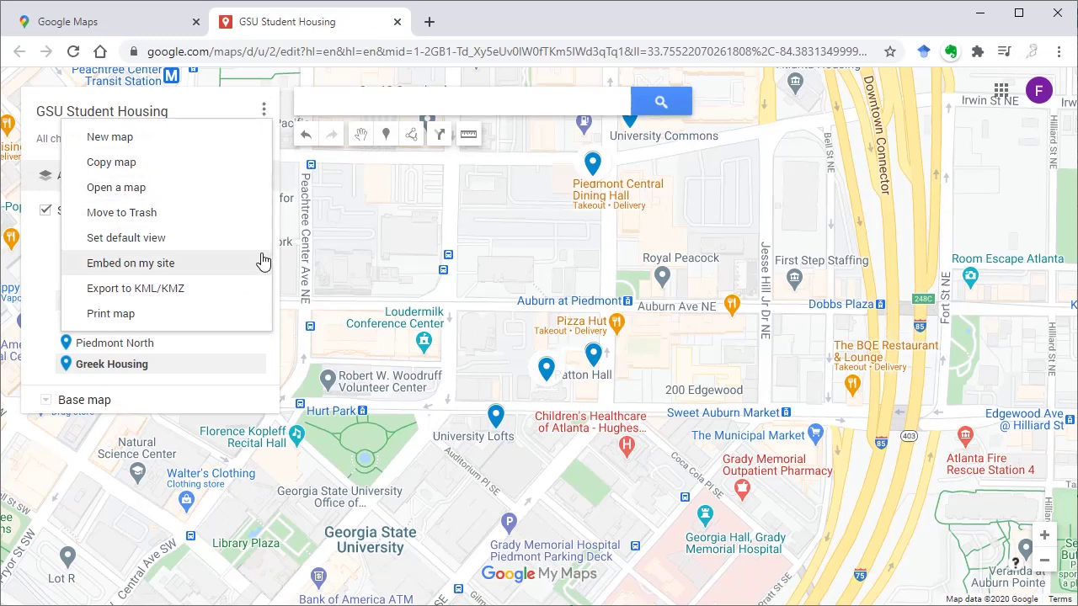
left_click(179, 297)
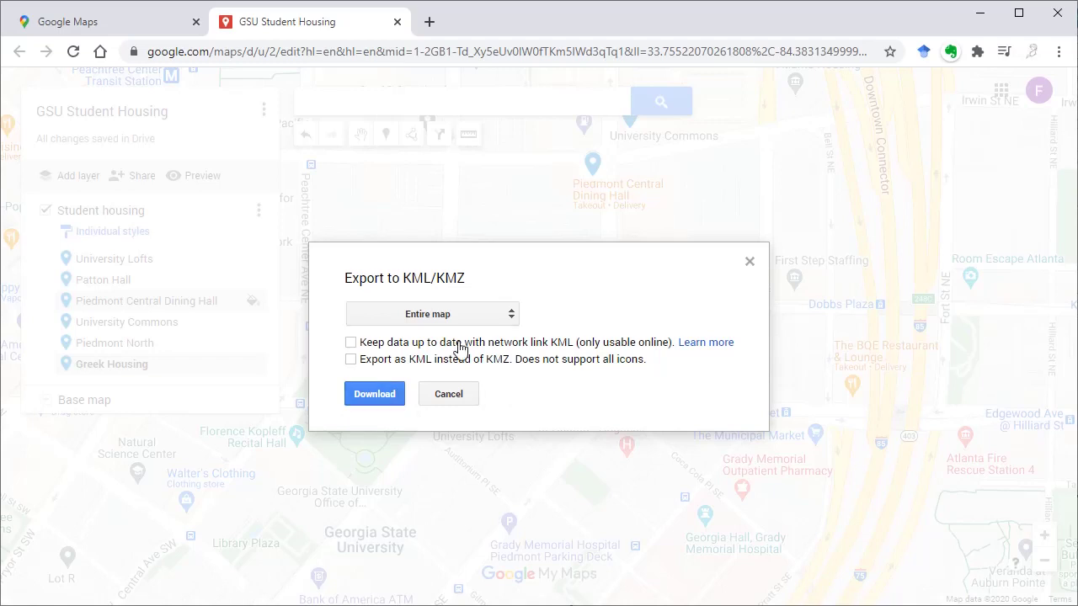
left_click(512, 315)
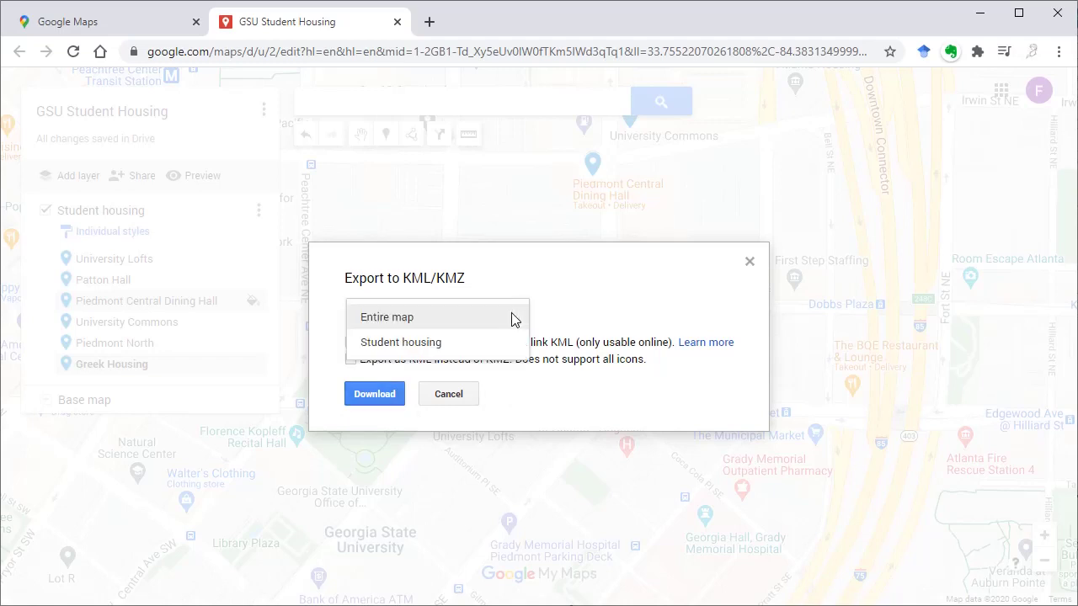
left_click(410, 345)
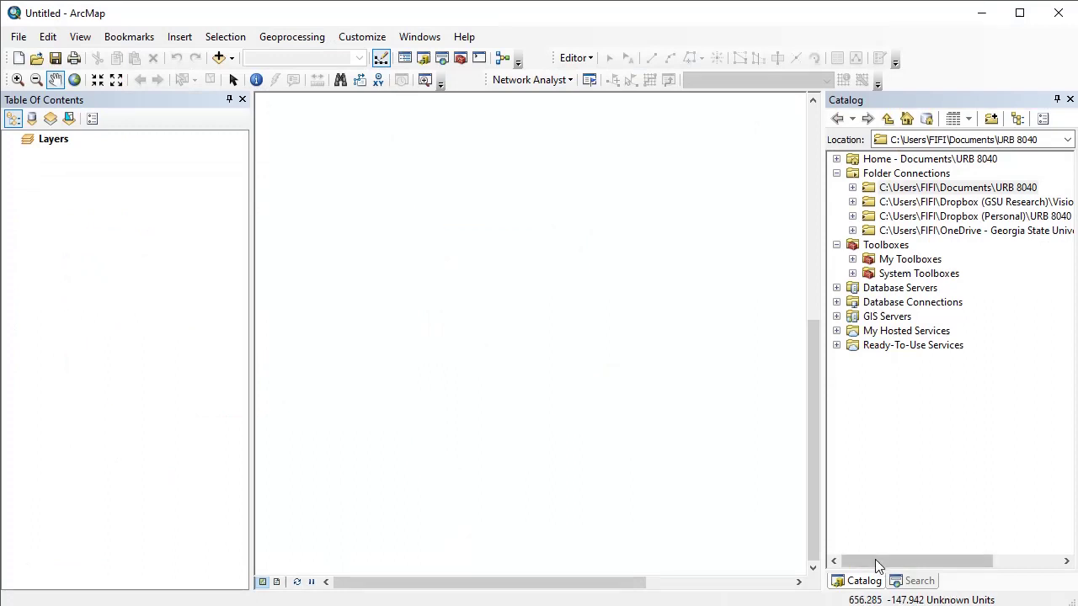
Search ArcMap tools for 'kml' and open KML To Layer from the From KML toolset
left_click(916, 581)
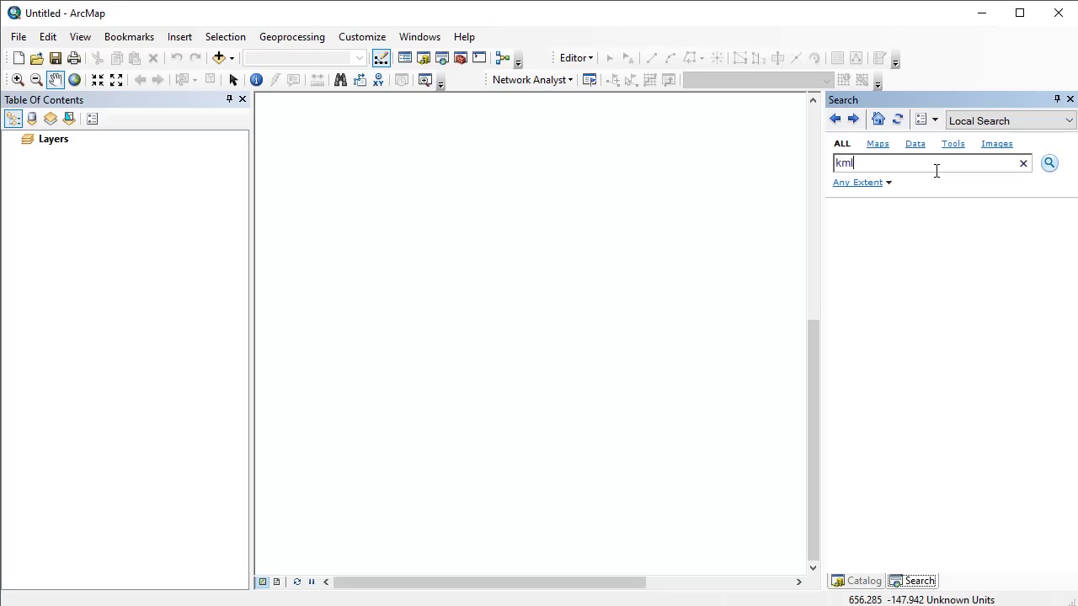
type("kml")
key("Return")
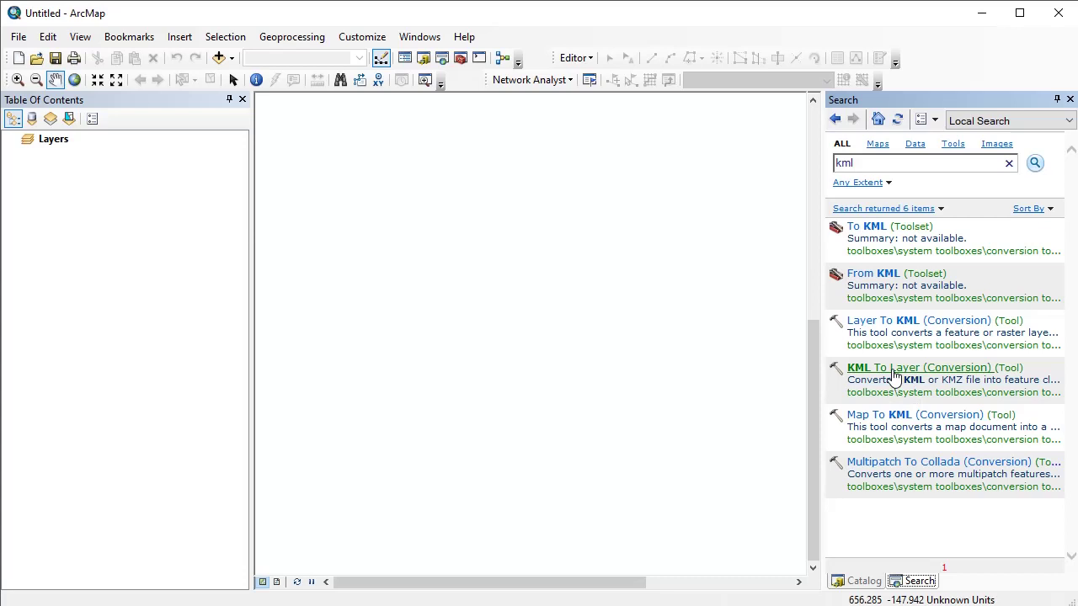
left_click(884, 280)
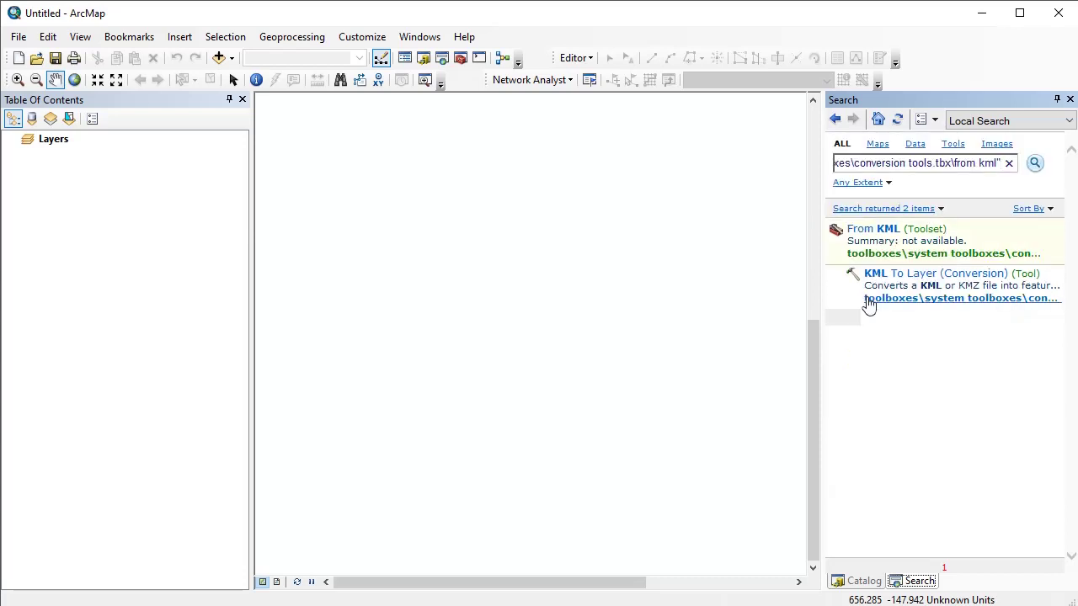
left_click(918, 279)
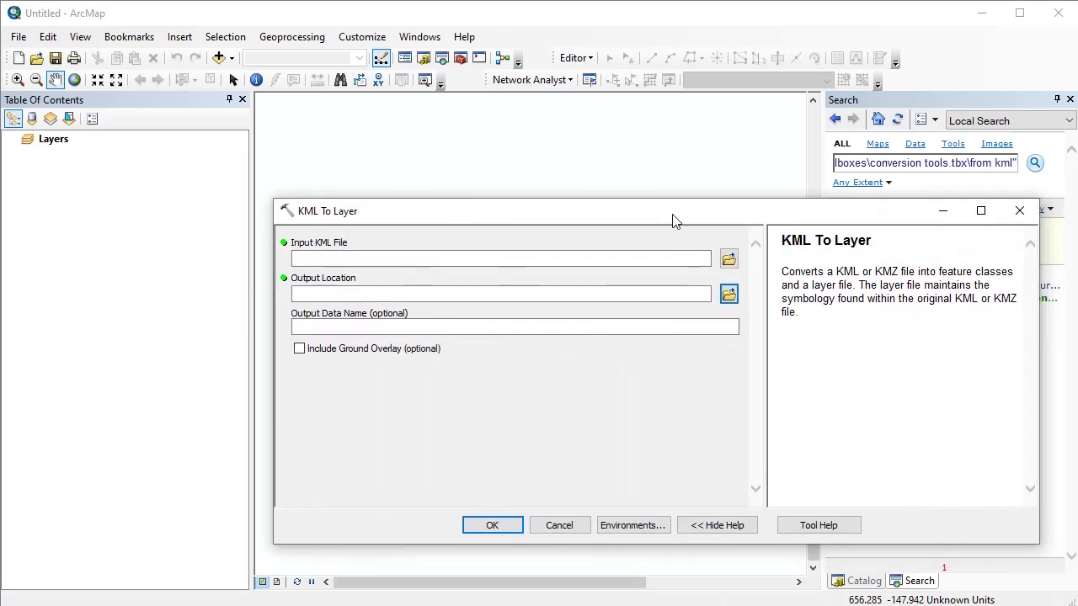
Run KML To Layer on Student housing.kmz with output named Student housing
left_click(729, 262)
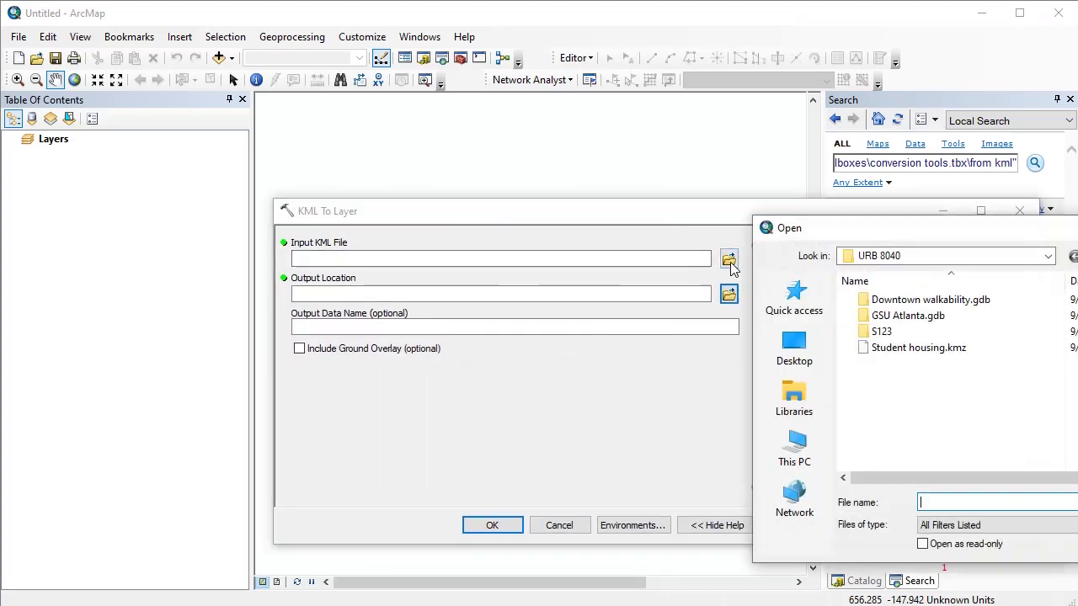
left_click(897, 348)
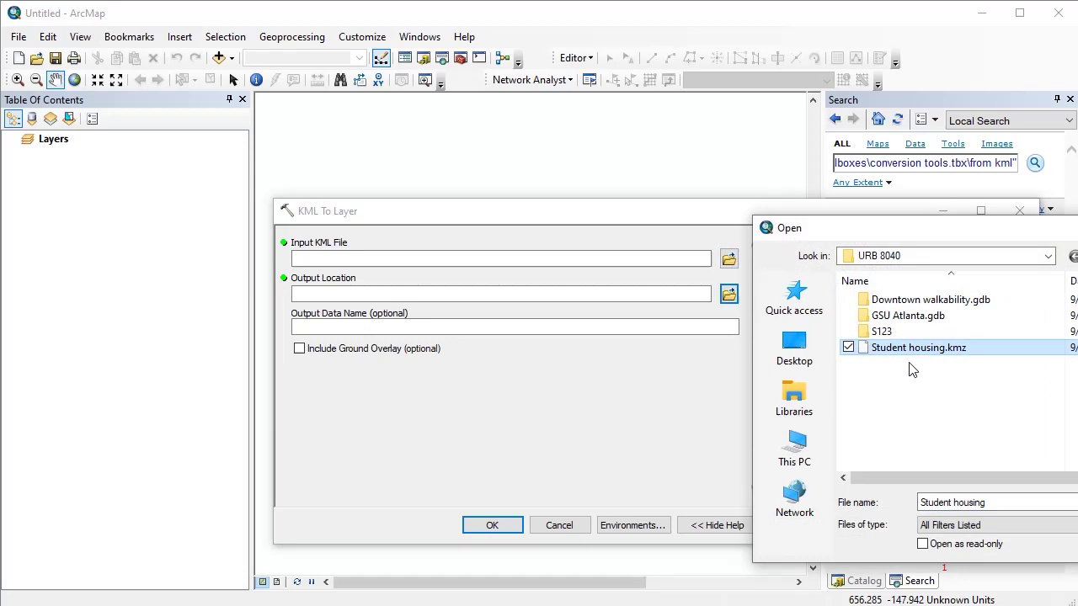
left_click_drag(968, 231, 652, 250)
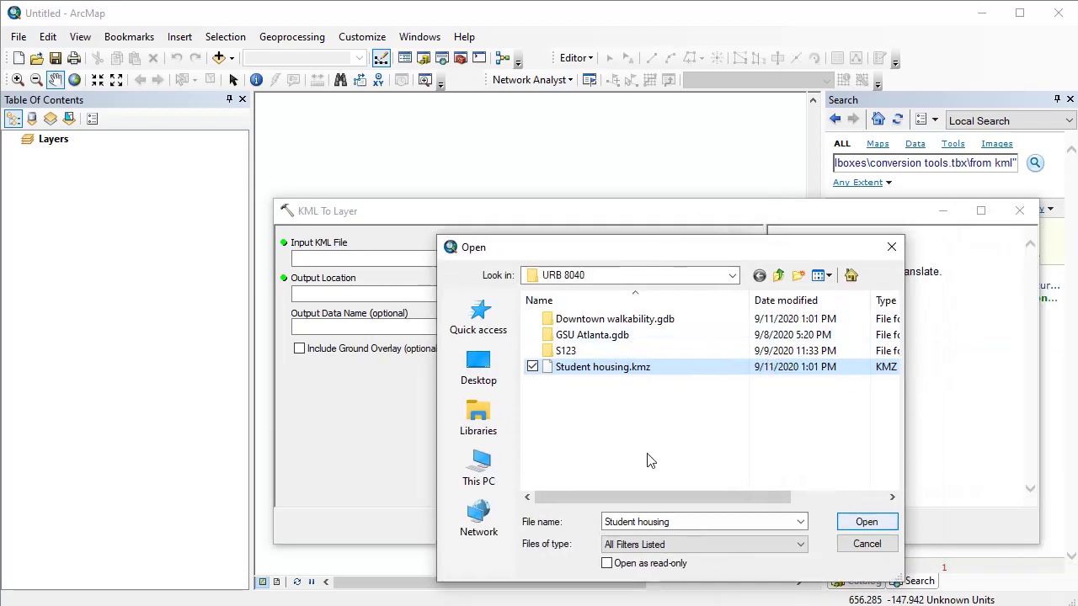
left_click(861, 523)
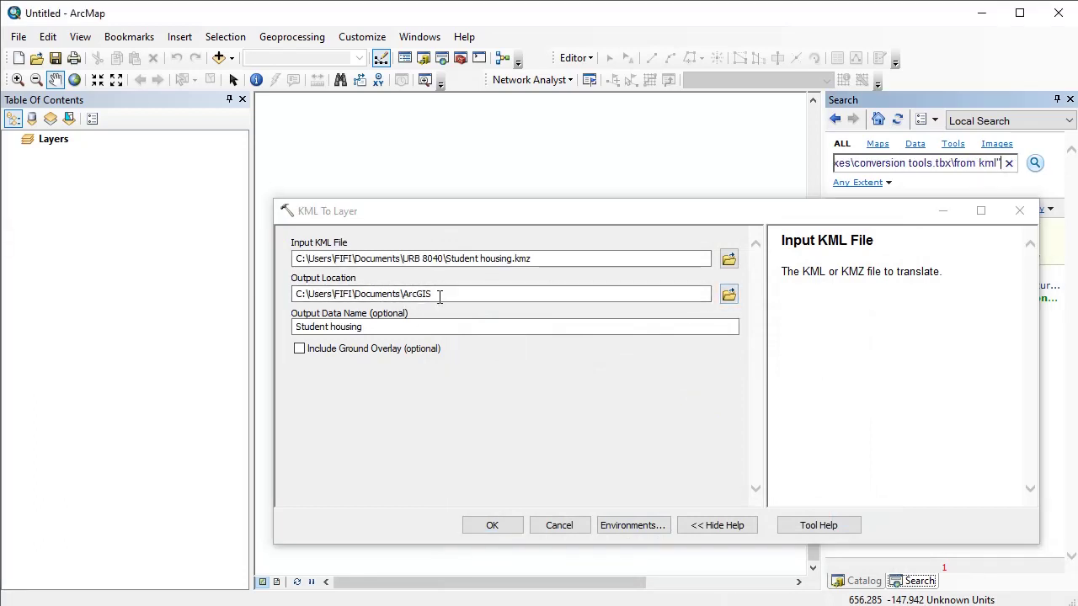
left_click(375, 328)
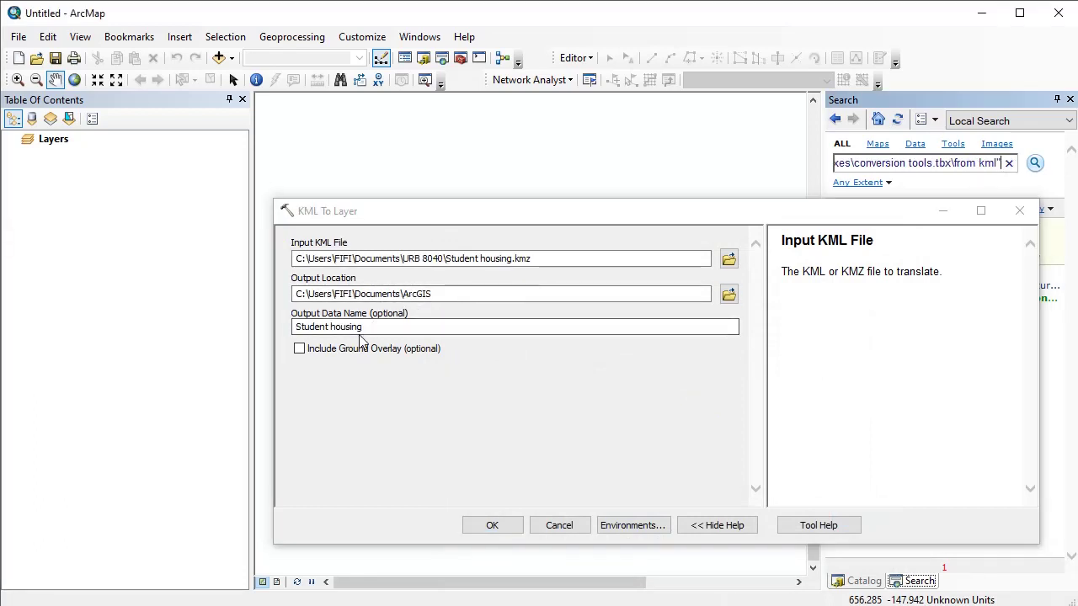
left_click(492, 526)
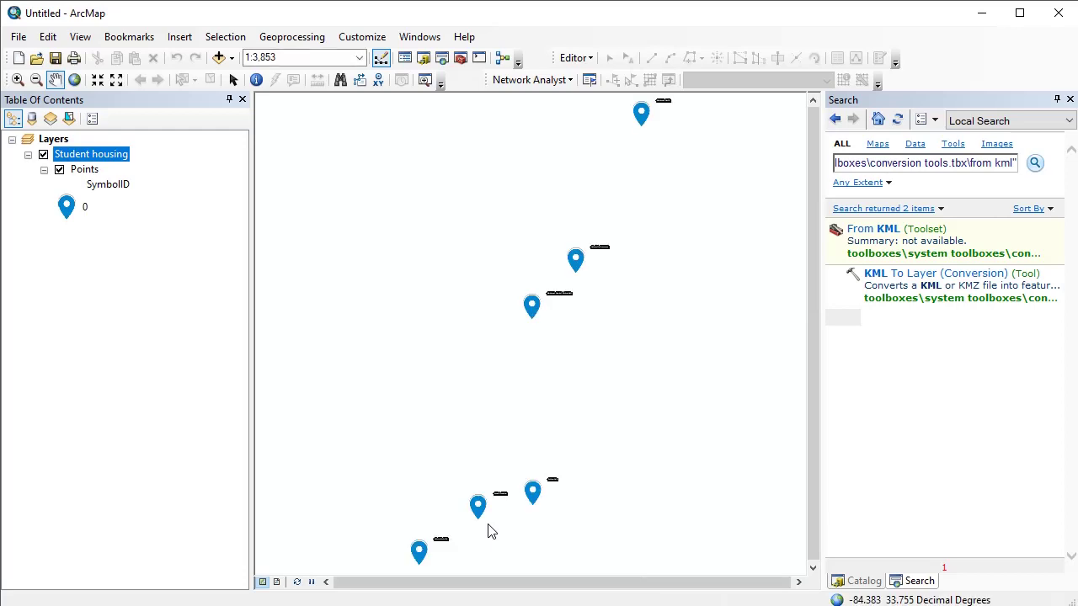
Add the Topographic basemap beneath the six Student housing points in downtown Atlanta
scroll(573, 443, "down", 1)
scroll(573, 442, "up", 1)
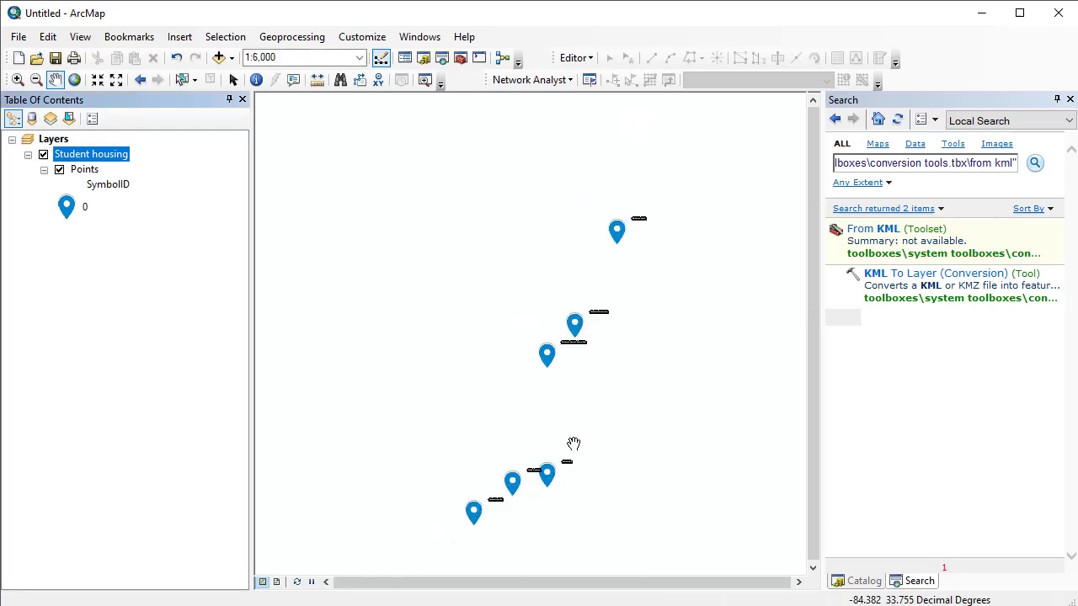
scroll(572, 443, "up", 1)
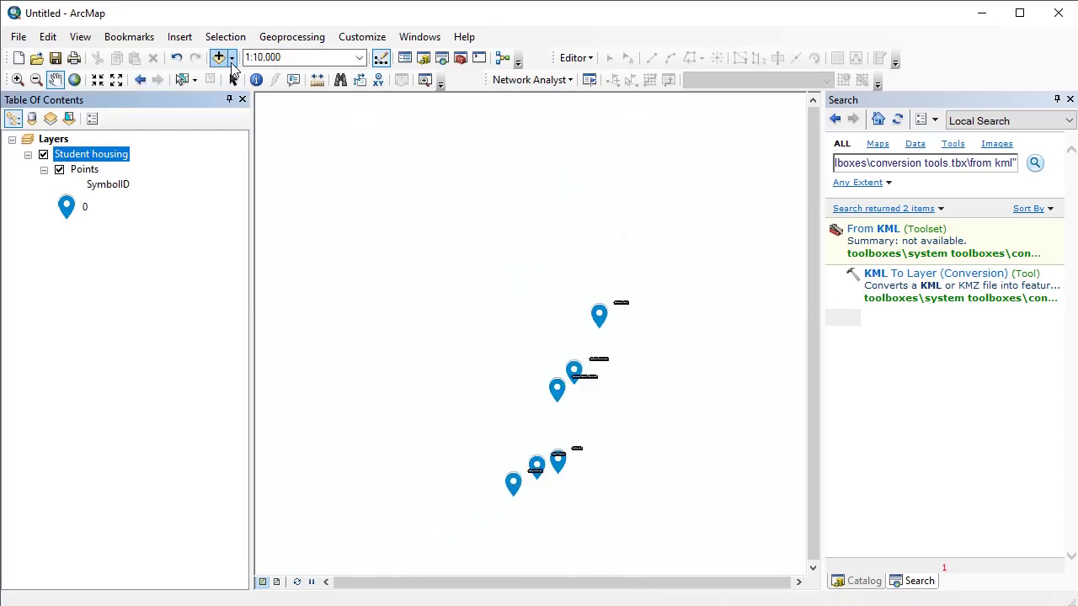
left_click(232, 57)
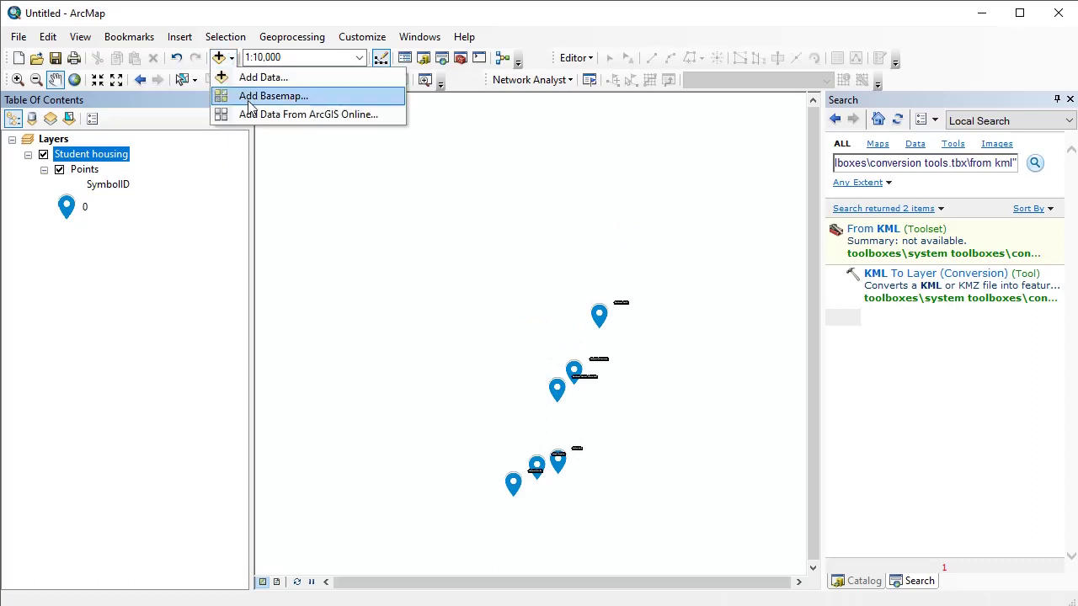
left_click(252, 94)
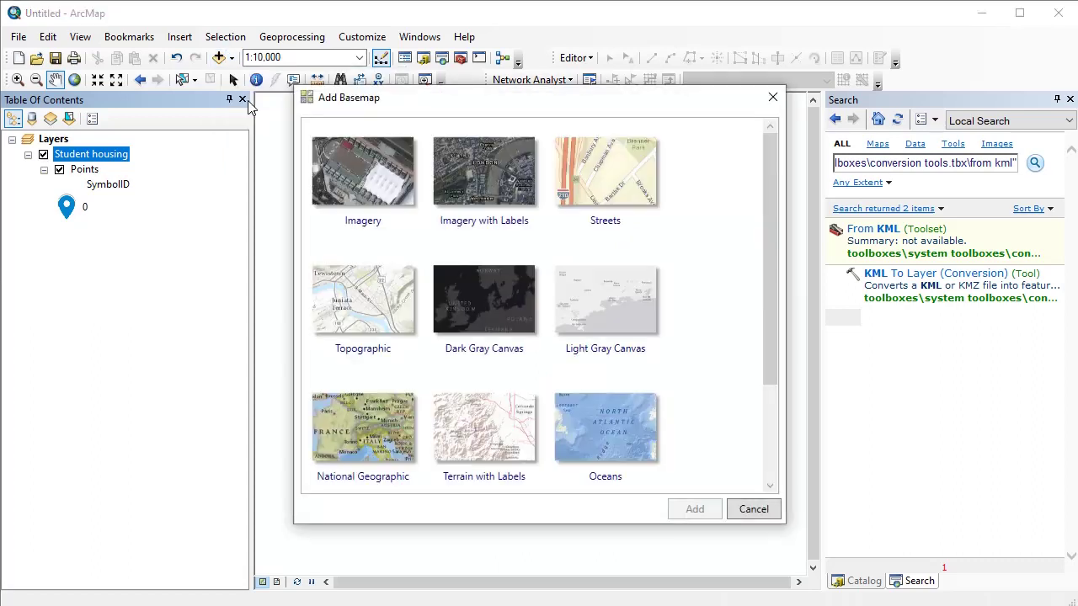
left_click(375, 351)
left_click(695, 510)
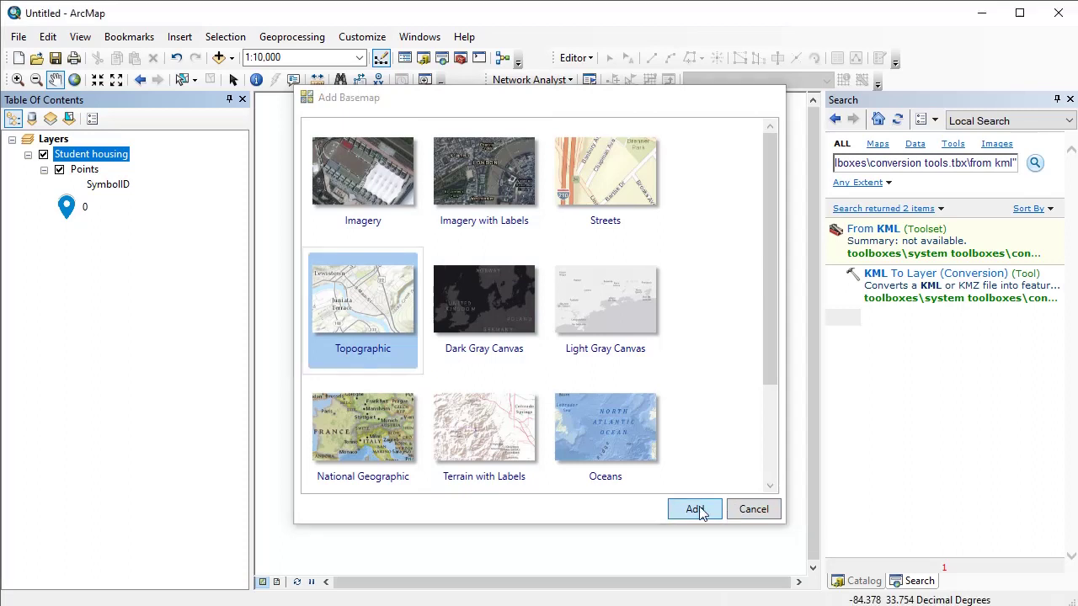